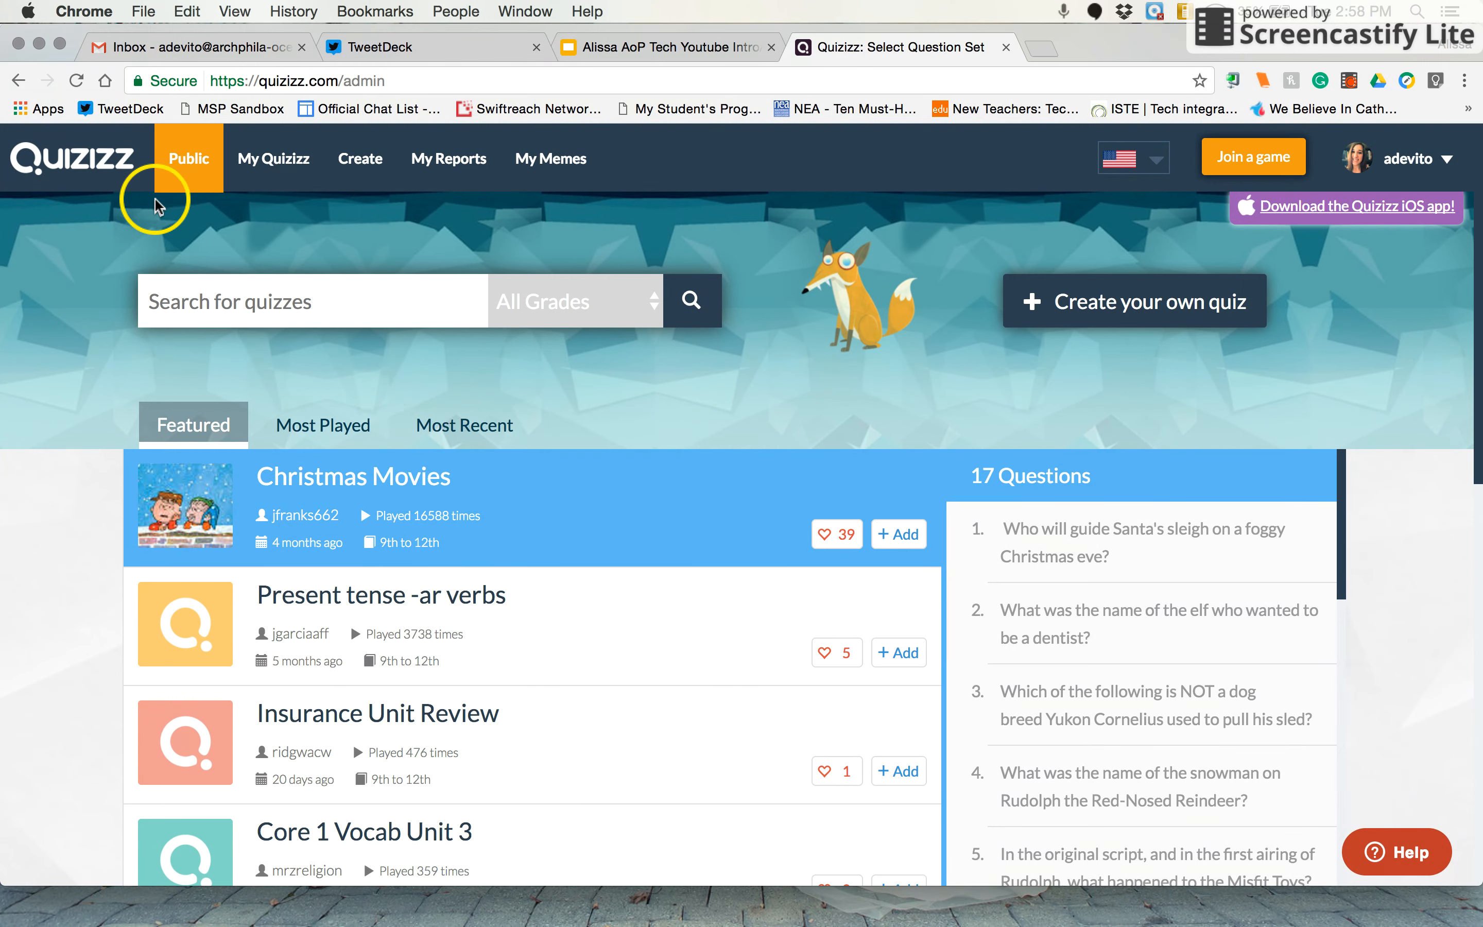
left_click(186, 634)
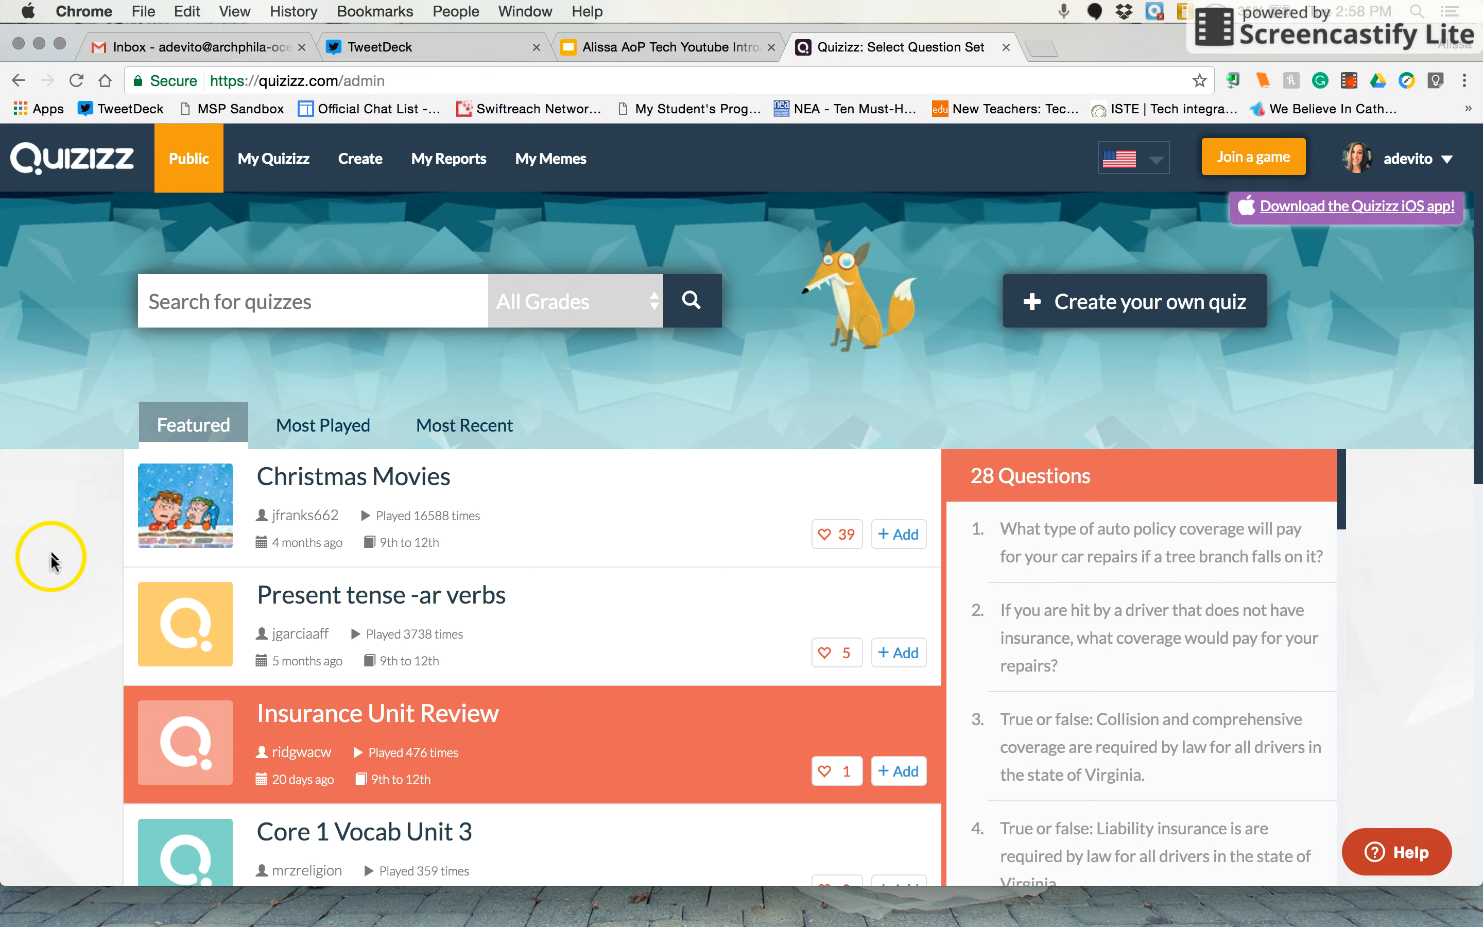
scroll(51, 551, "down", 1)
scroll(48, 546, "down", 2)
scroll(46, 540, "up", 3)
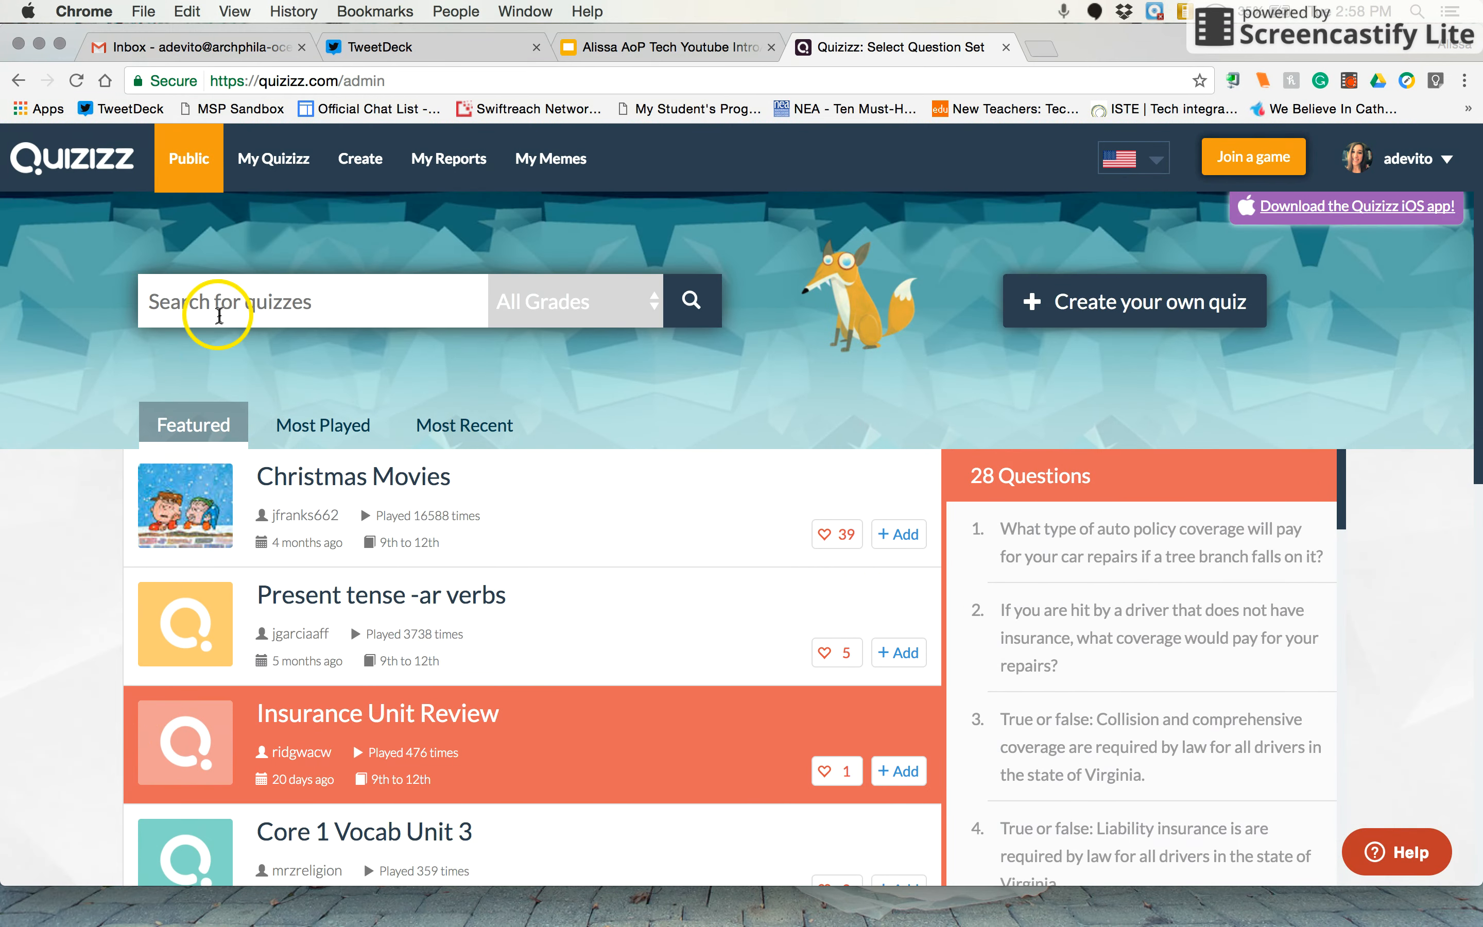
Search the public quizzes for "geography"
left_click(219, 314)
type("ge")
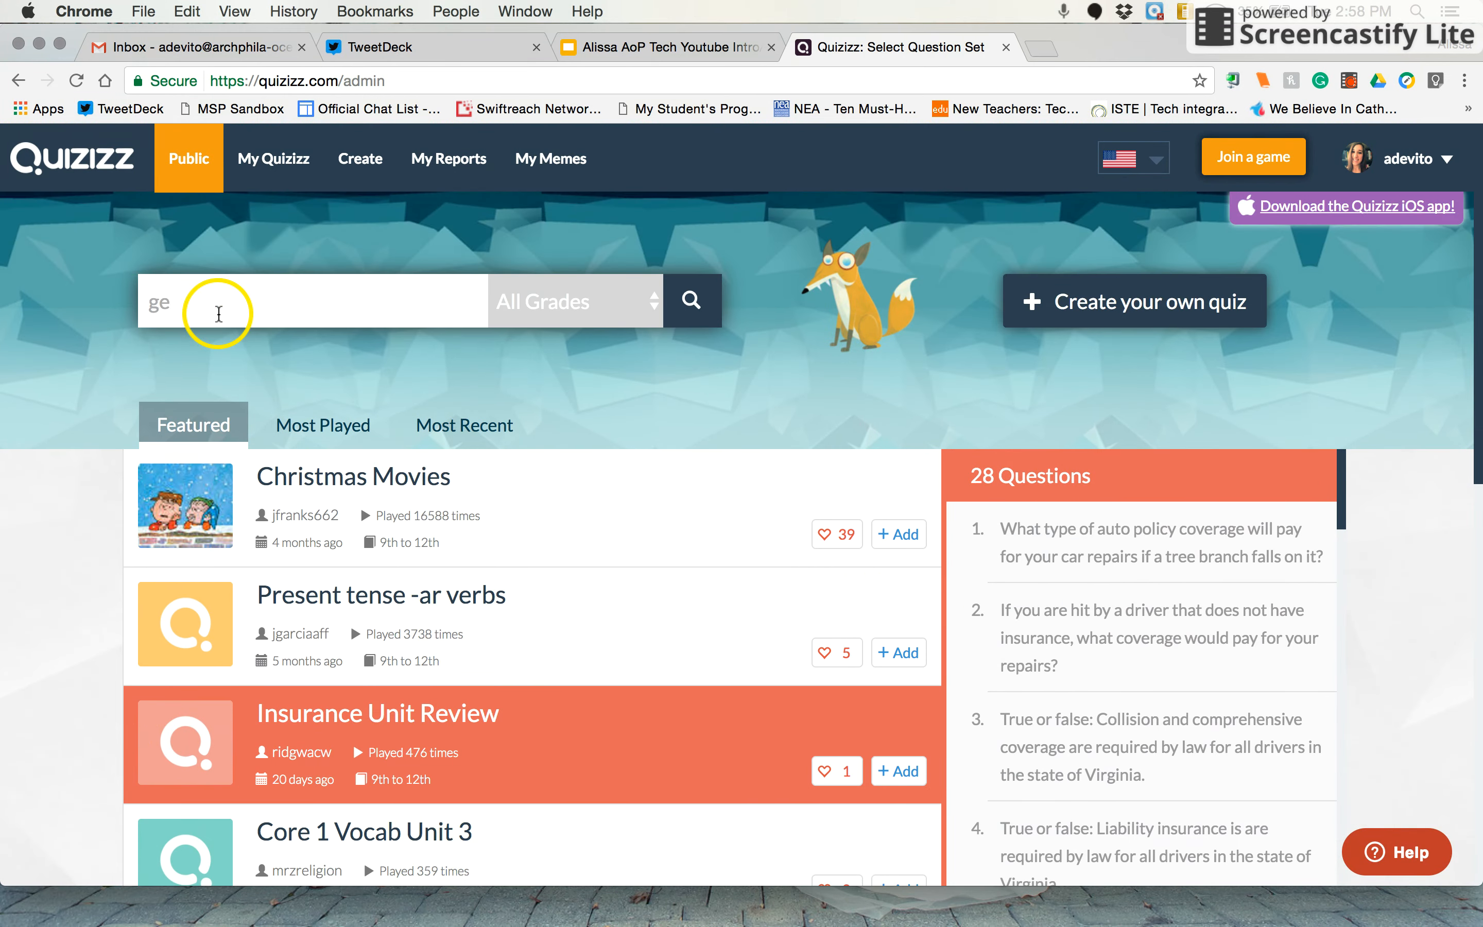
type("ography")
key("Return")
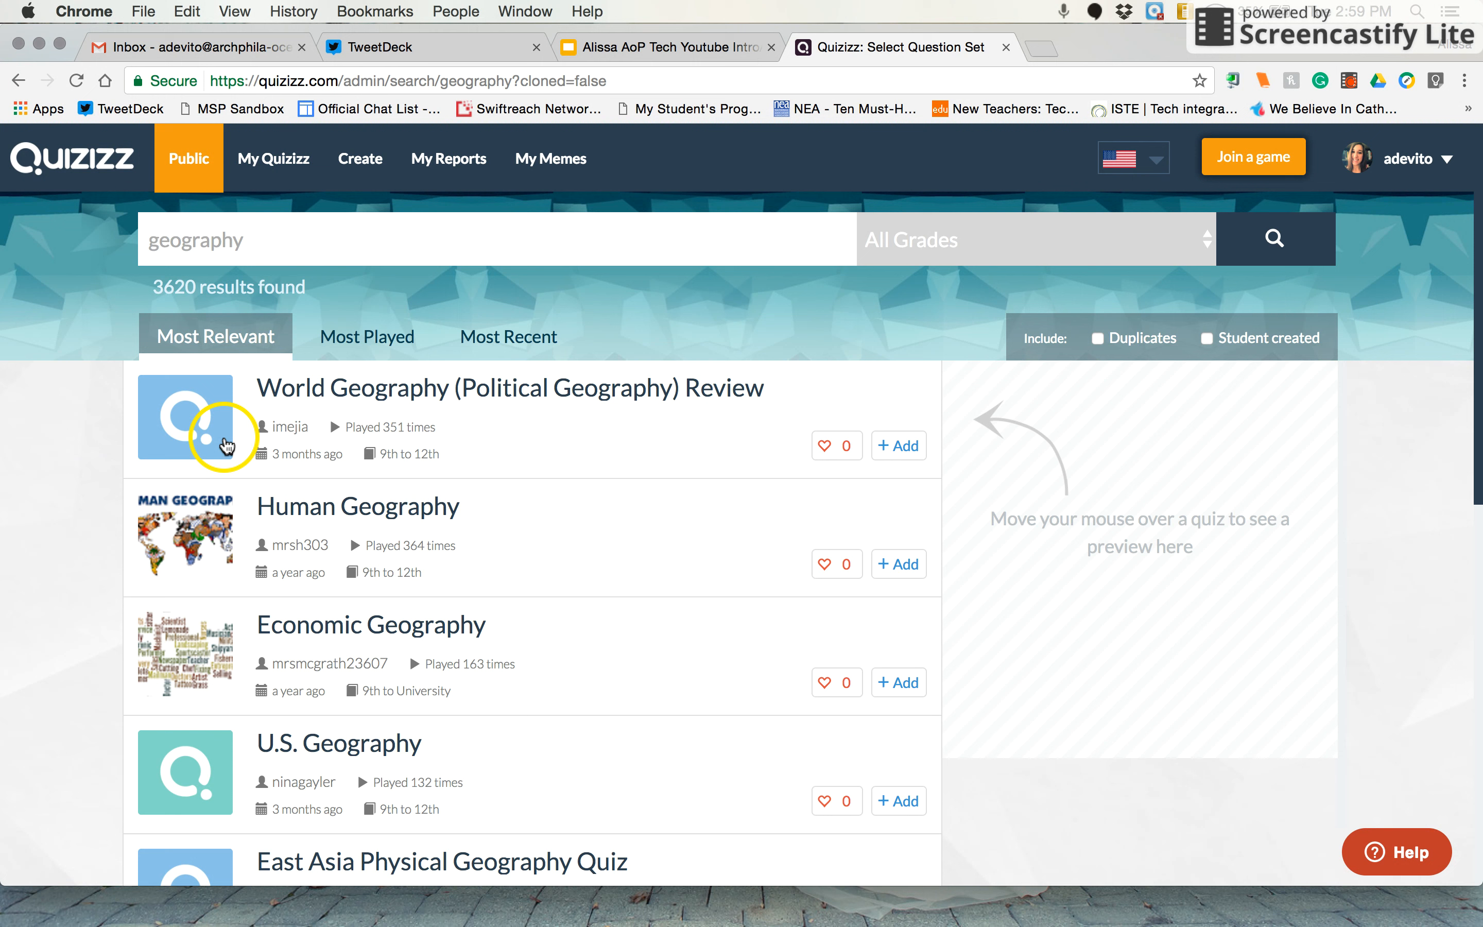
mouse_move(155, 421)
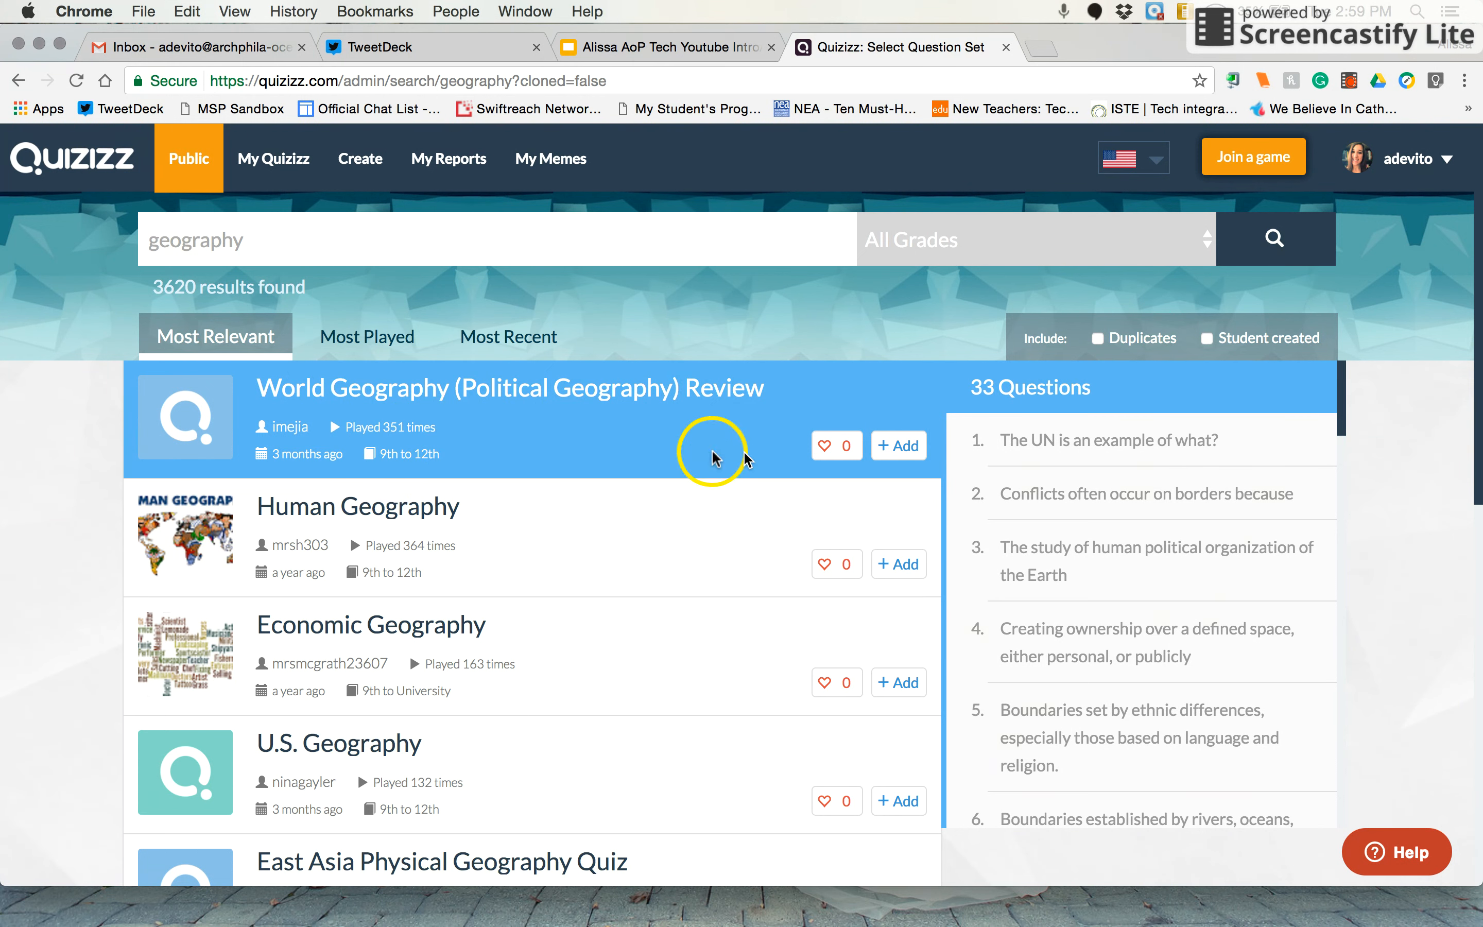
Open the World Geography (Political Geography) Review quiz and reveal the answer to question 1
scroll(1077, 545, "down", 5)
scroll(1077, 545, "down", 15)
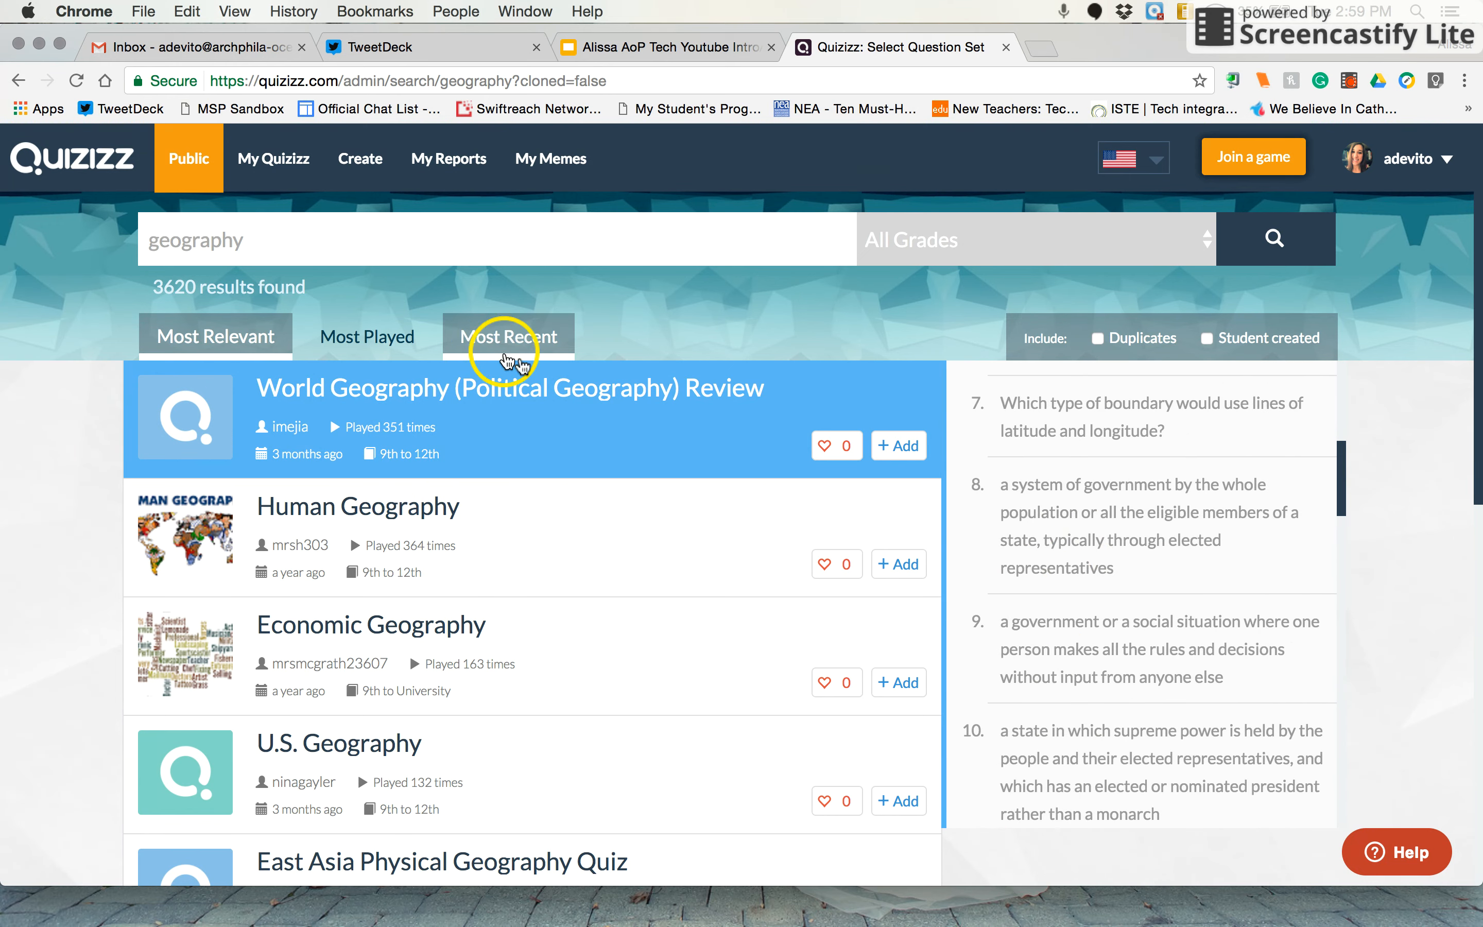
left_click(515, 429)
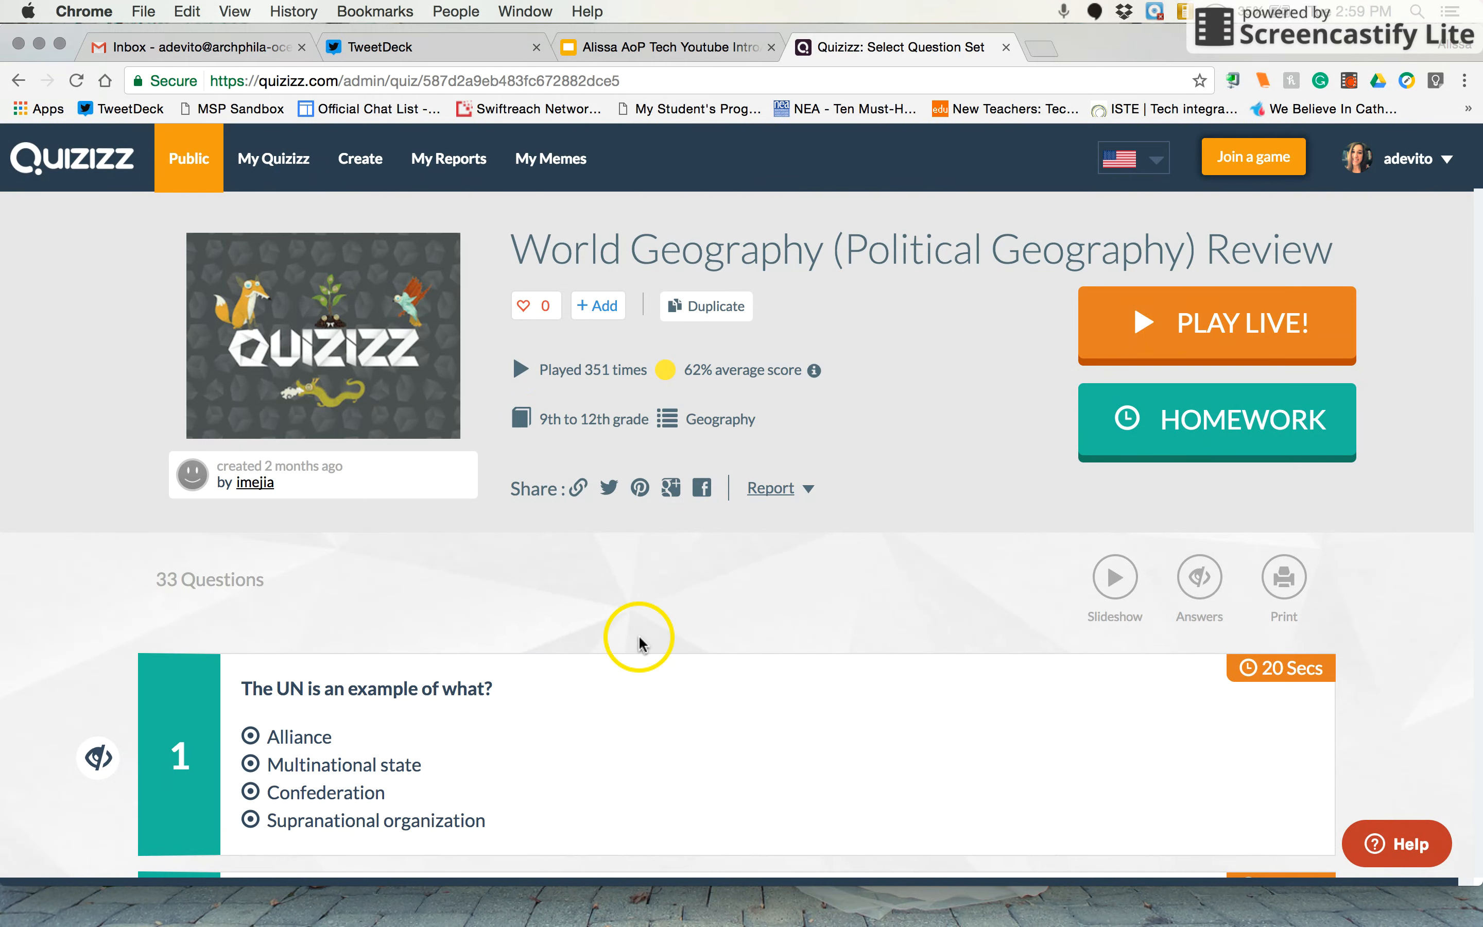
scroll(638, 637, "down", 5)
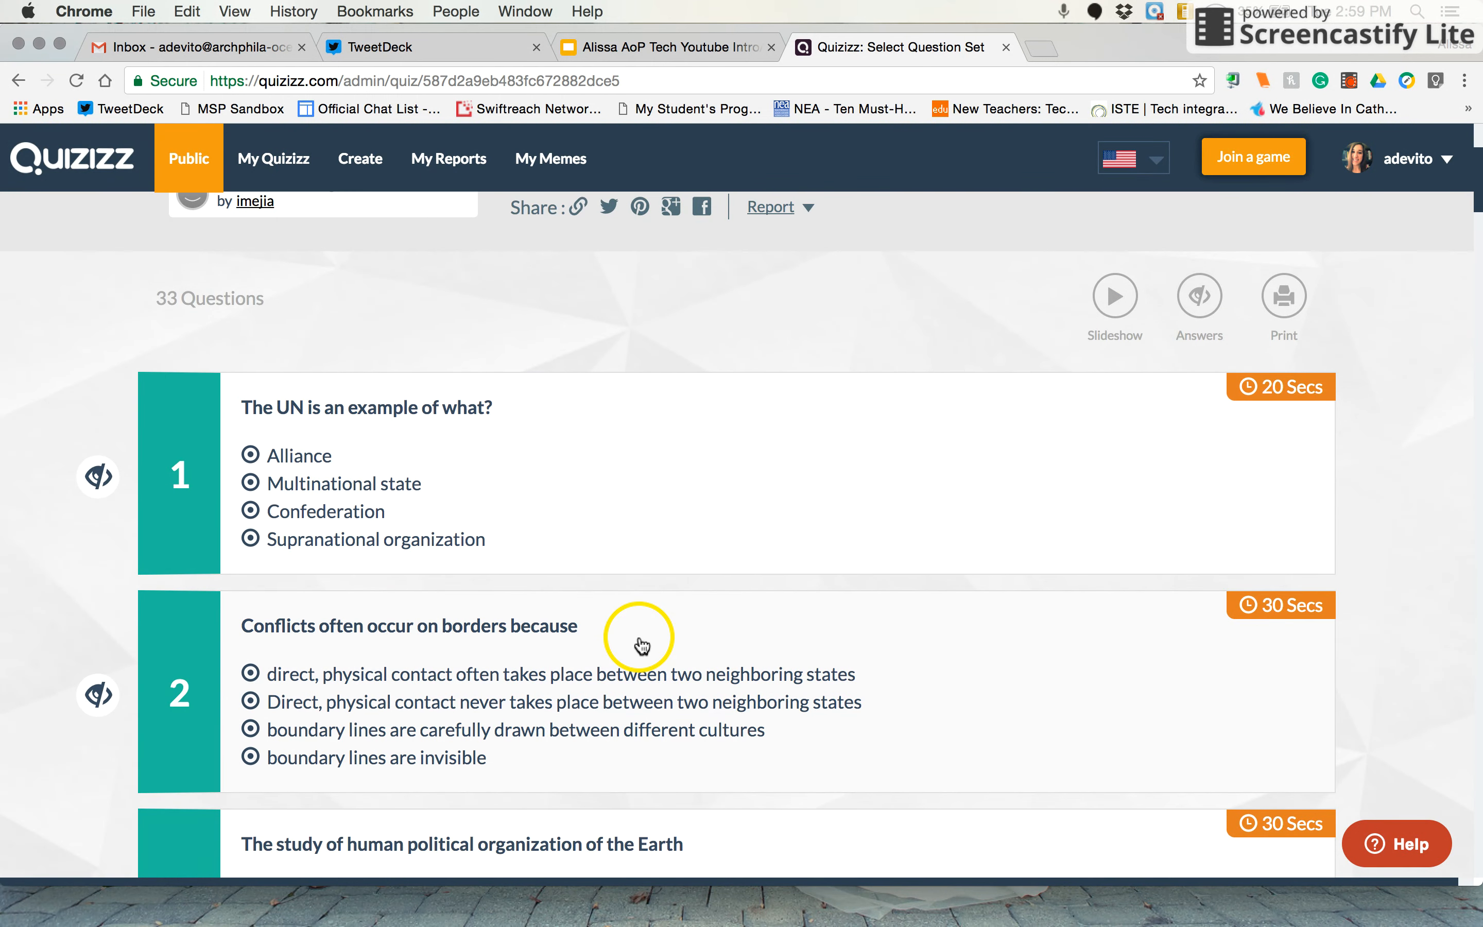
scroll(638, 638, "up", 1)
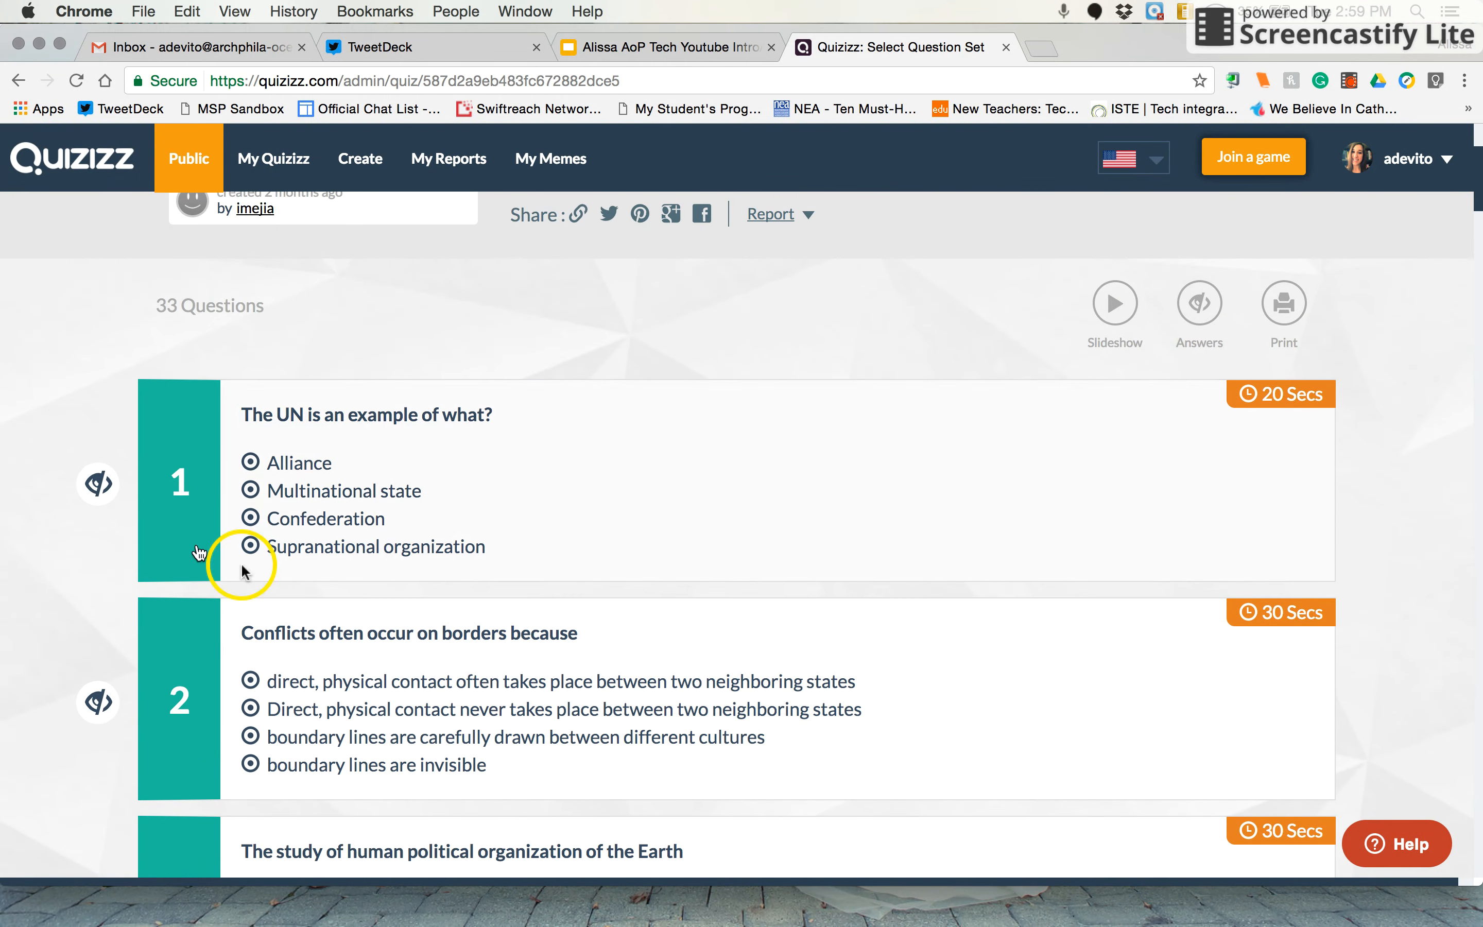
left_click(96, 490)
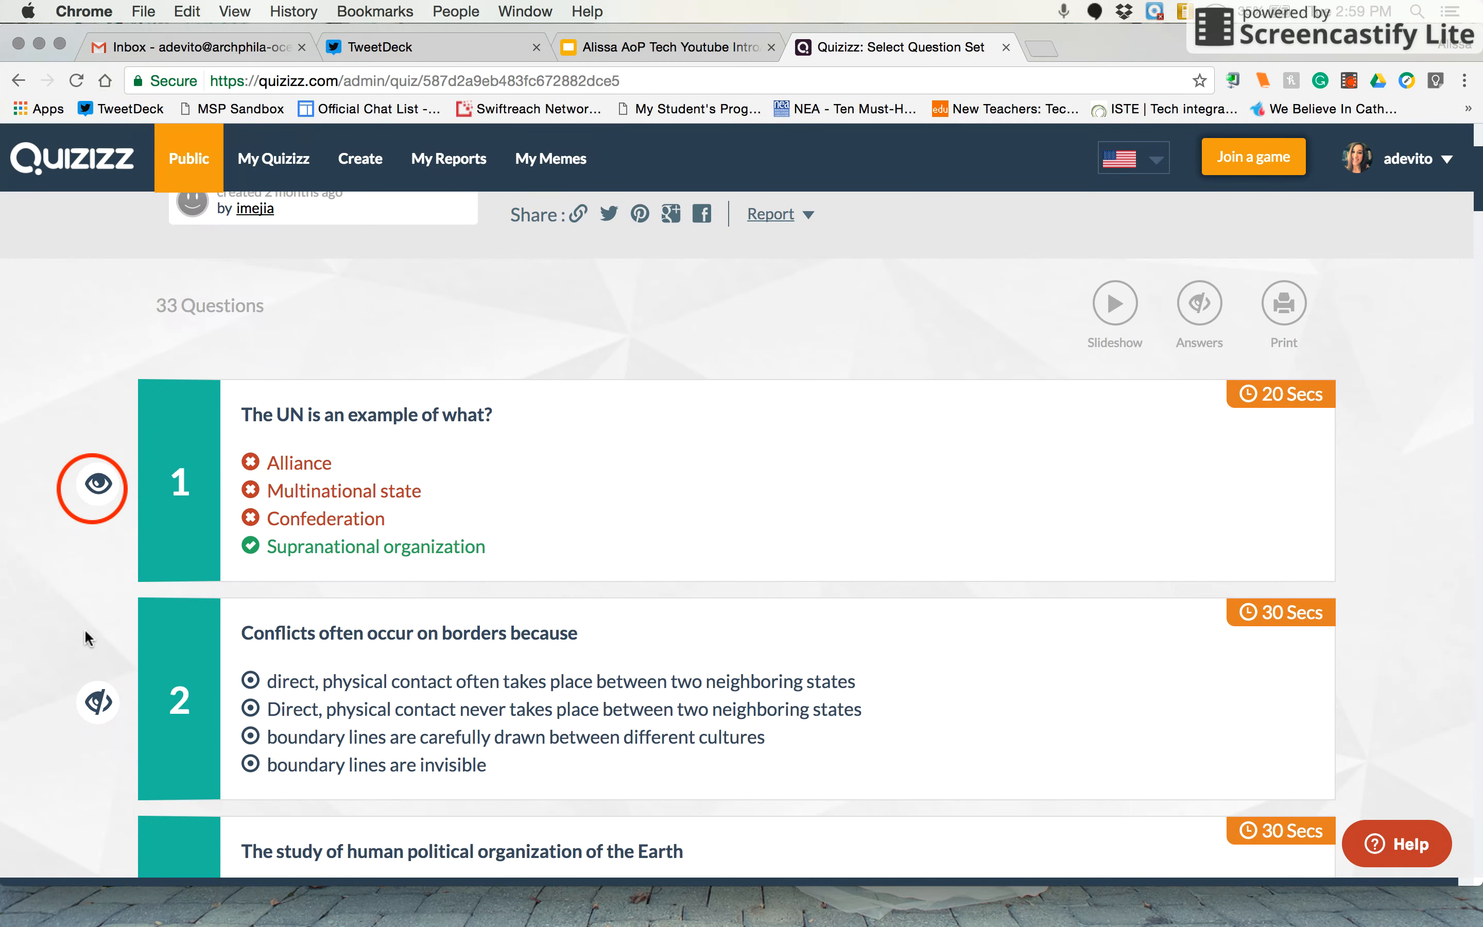
Look through the quiz's overview and its list of questions to judge the content
scroll(722, 572, "up", 3)
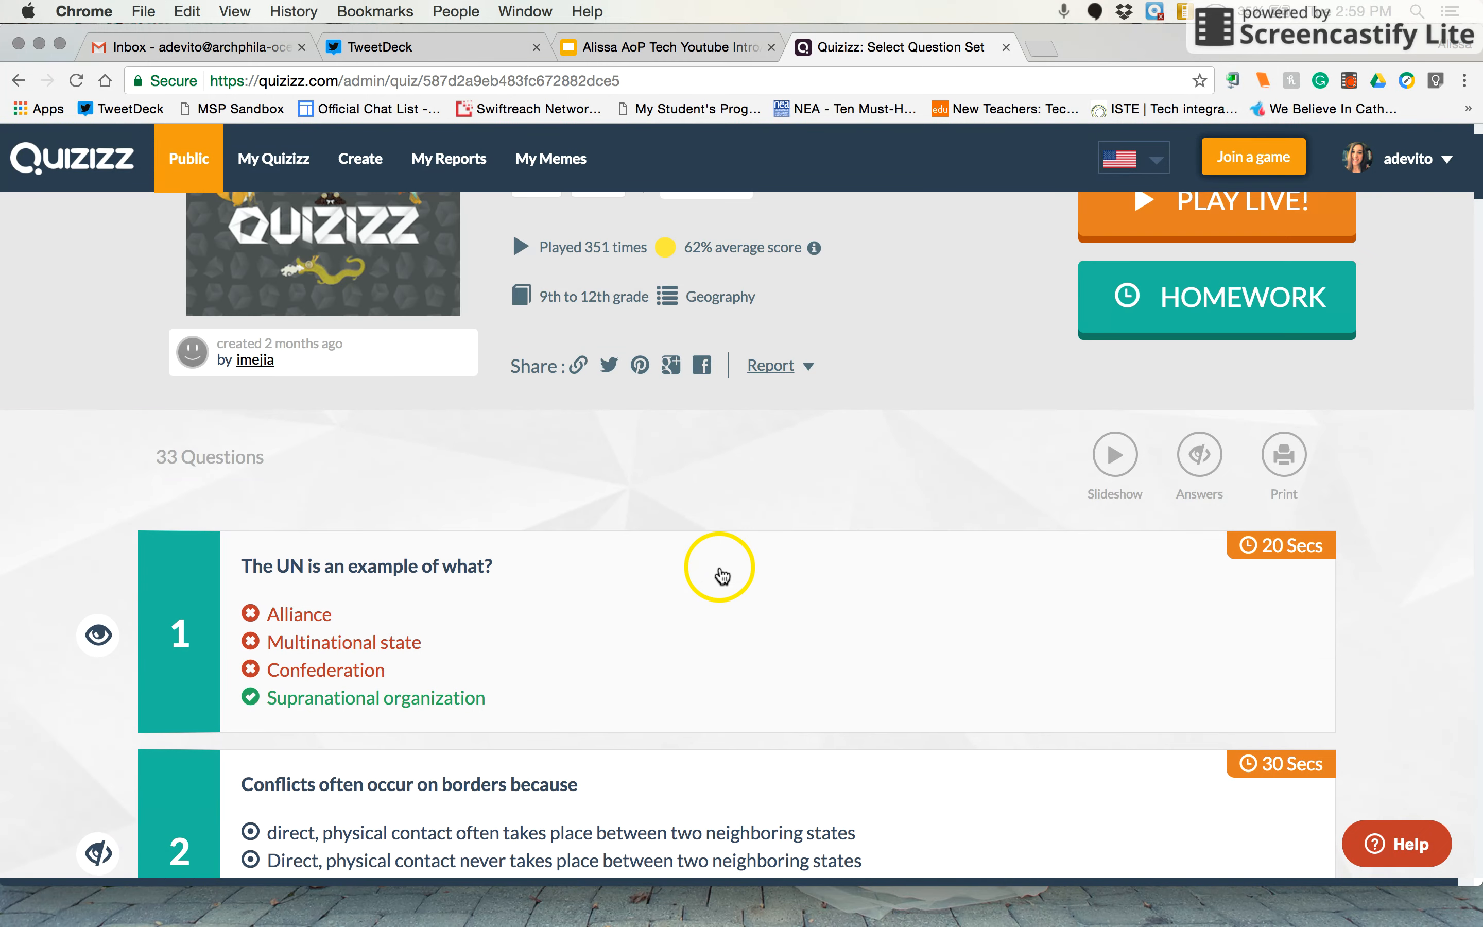
scroll(721, 572, "up", 2)
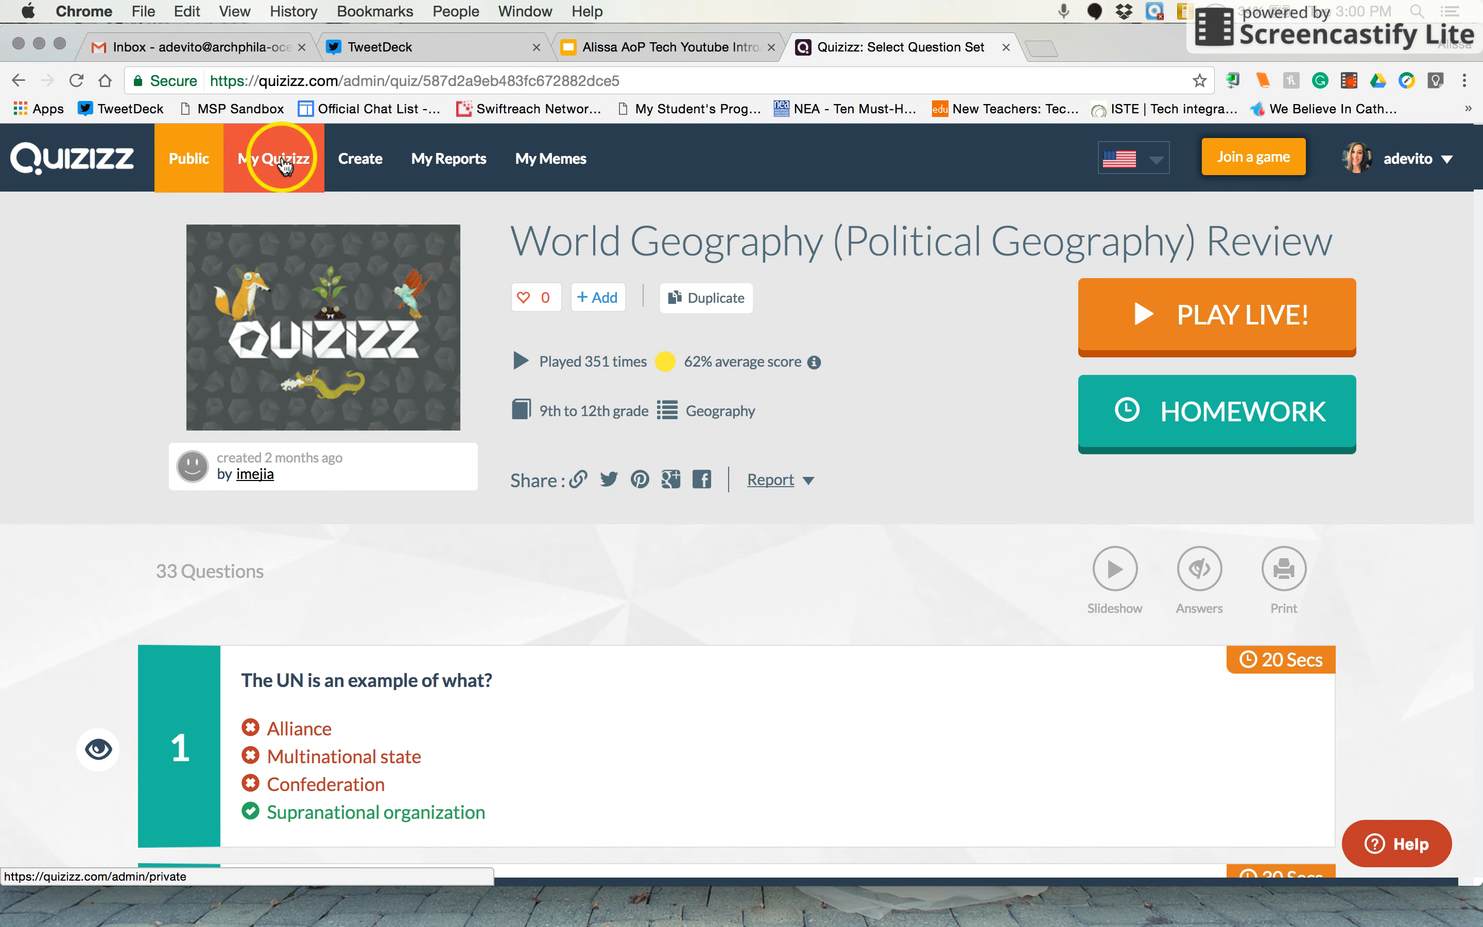
scroll(583, 671, "down", 10)
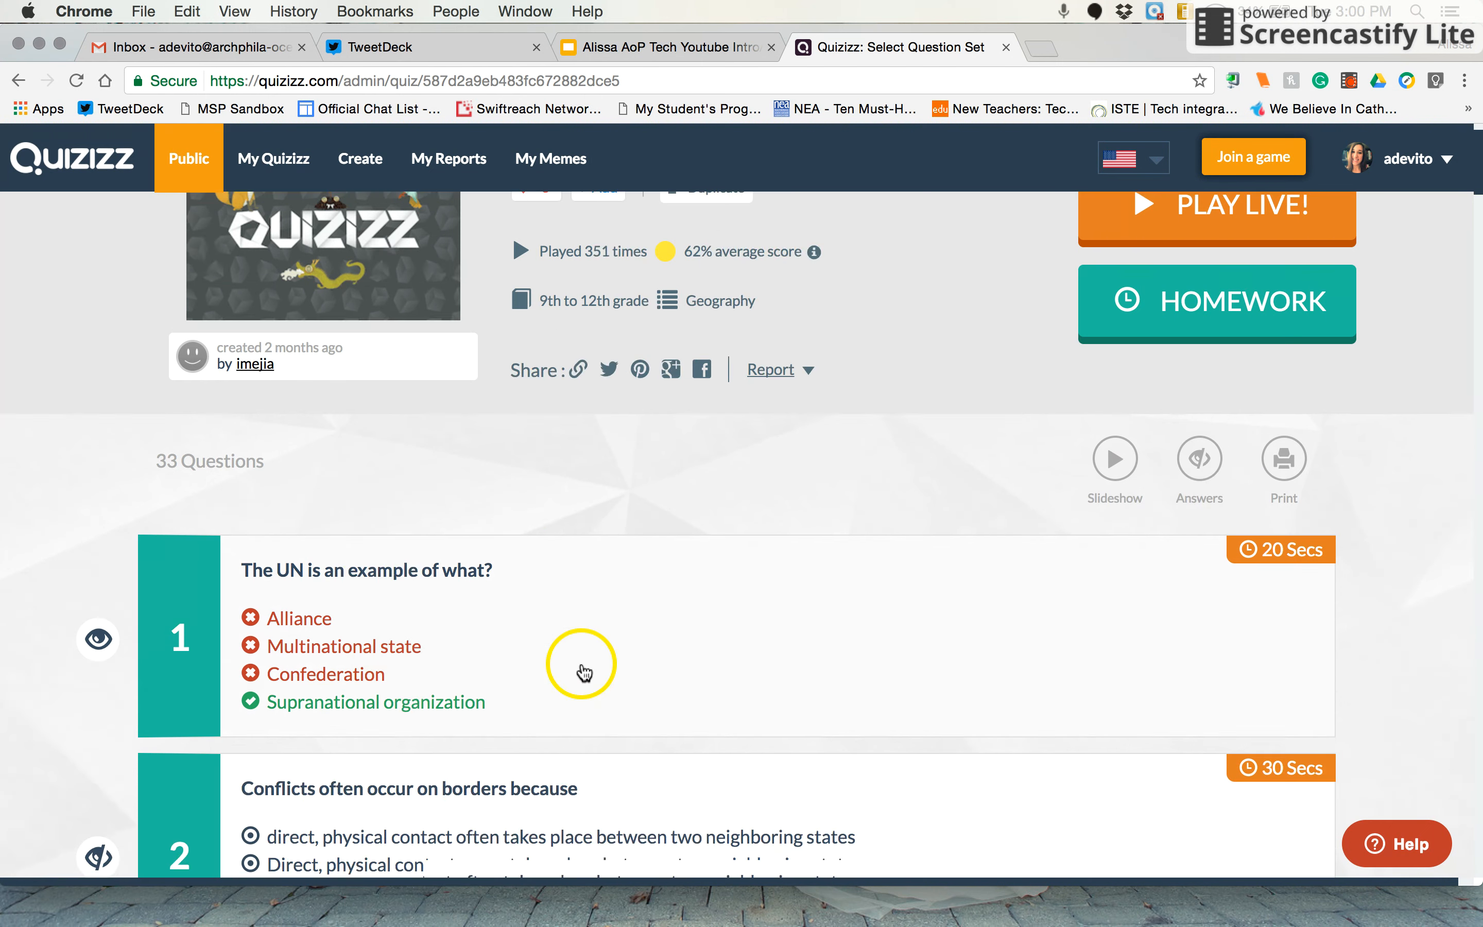
scroll(583, 672, "down", 5)
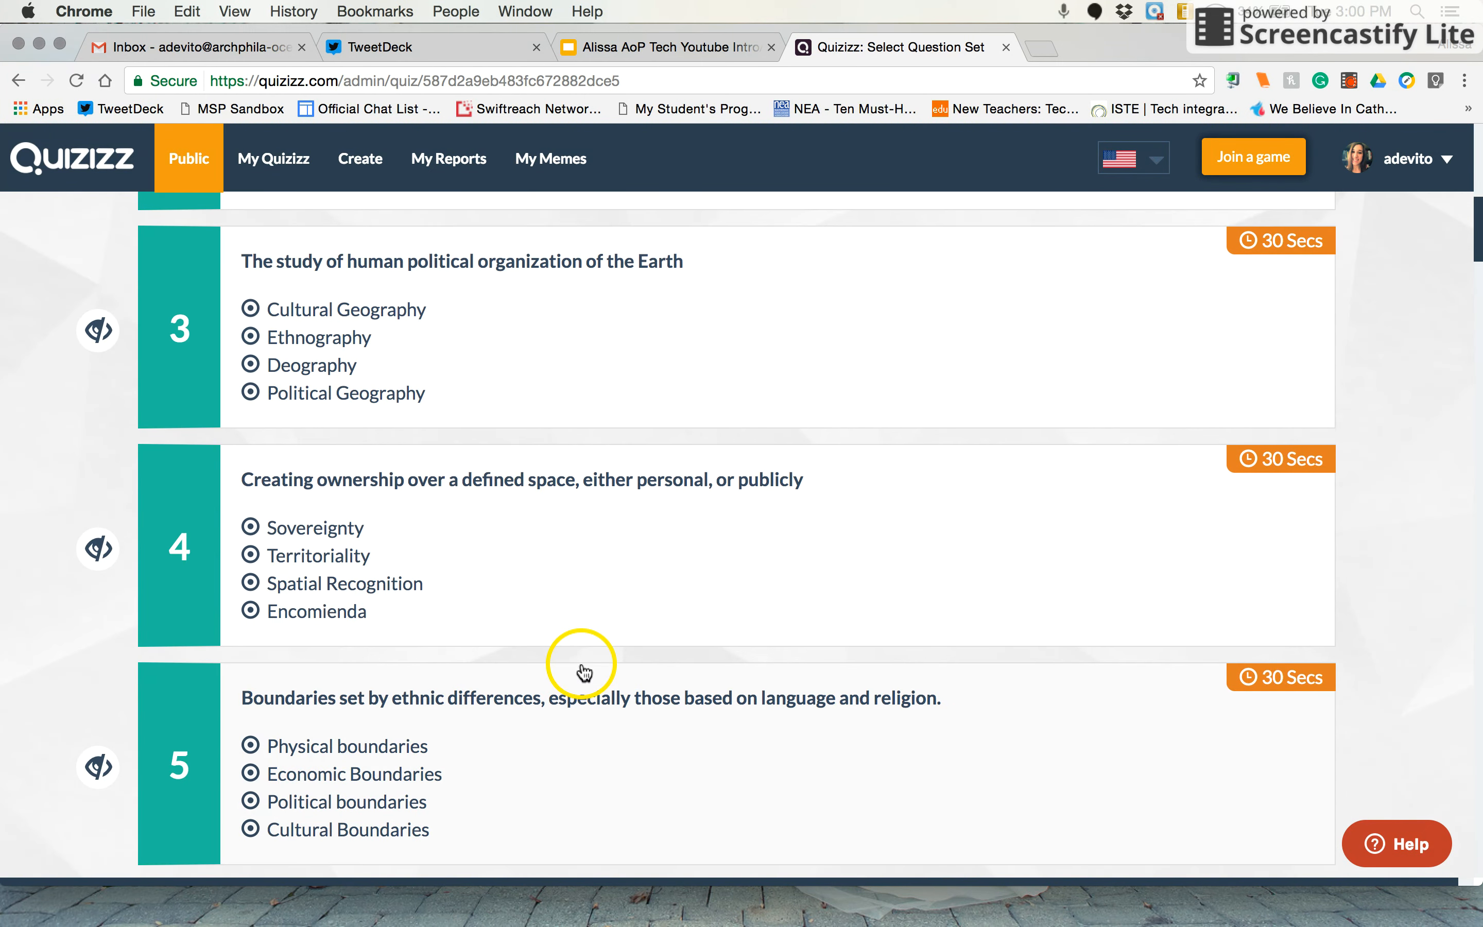
scroll(583, 672, "down", 17)
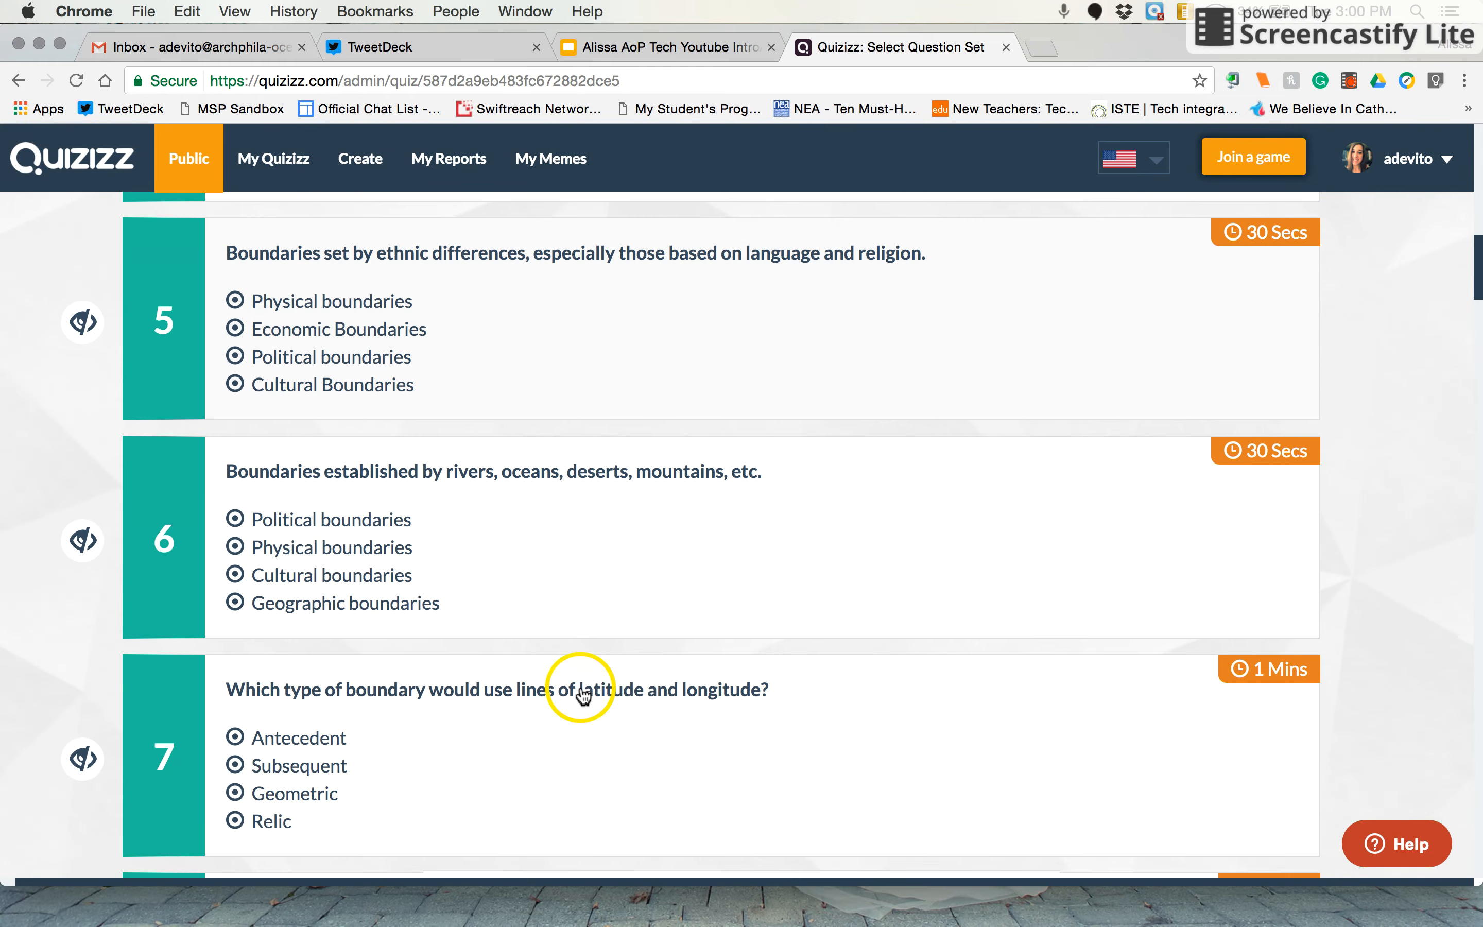
scroll(582, 705, "down", 8)
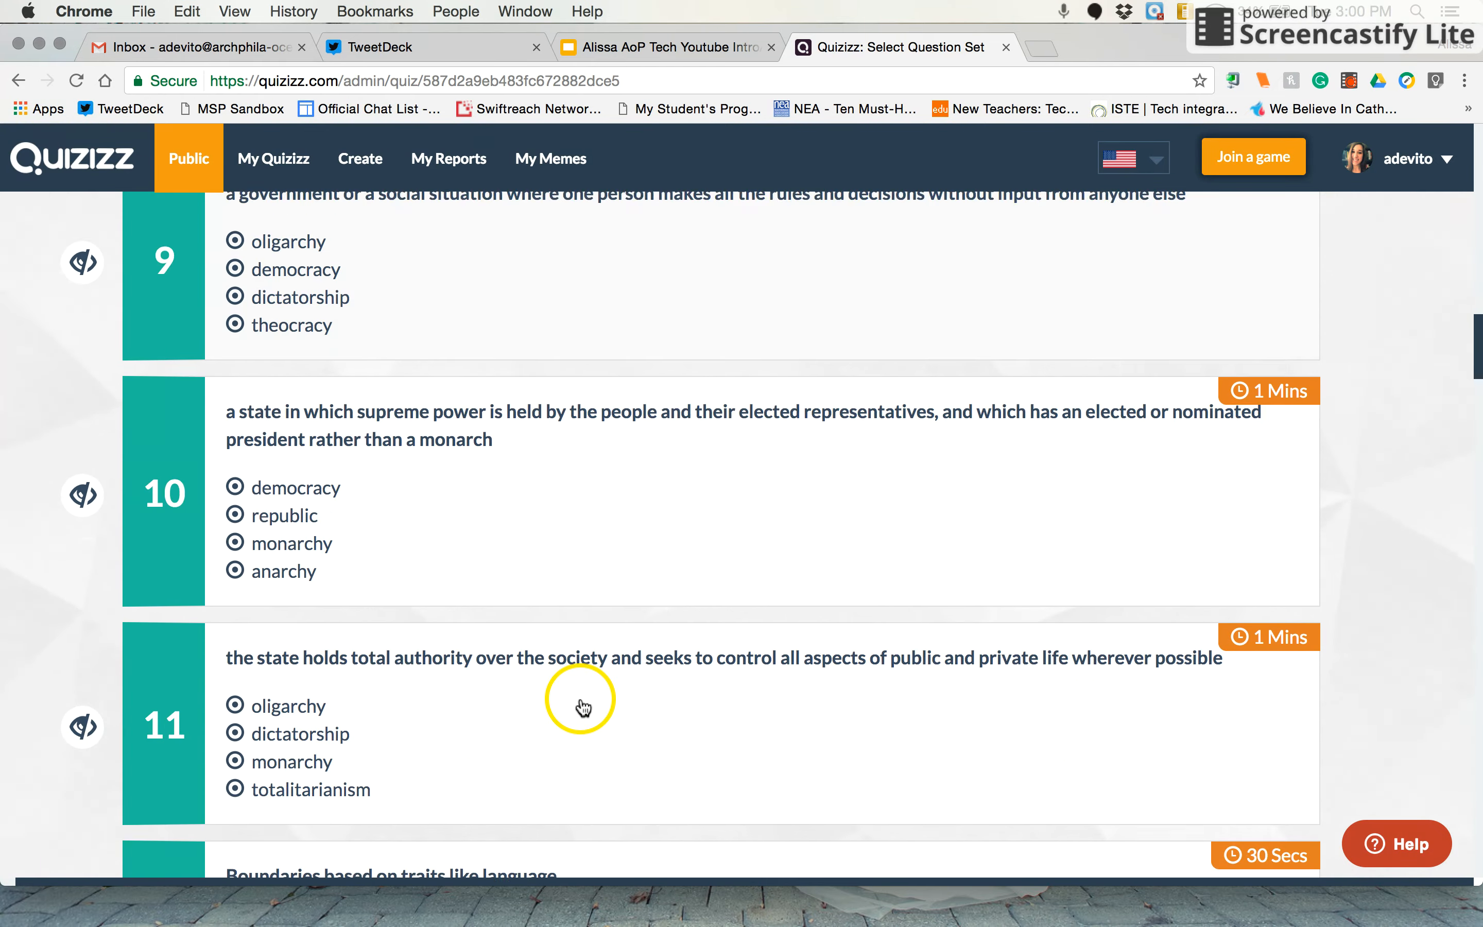
scroll(583, 704, "up", 20)
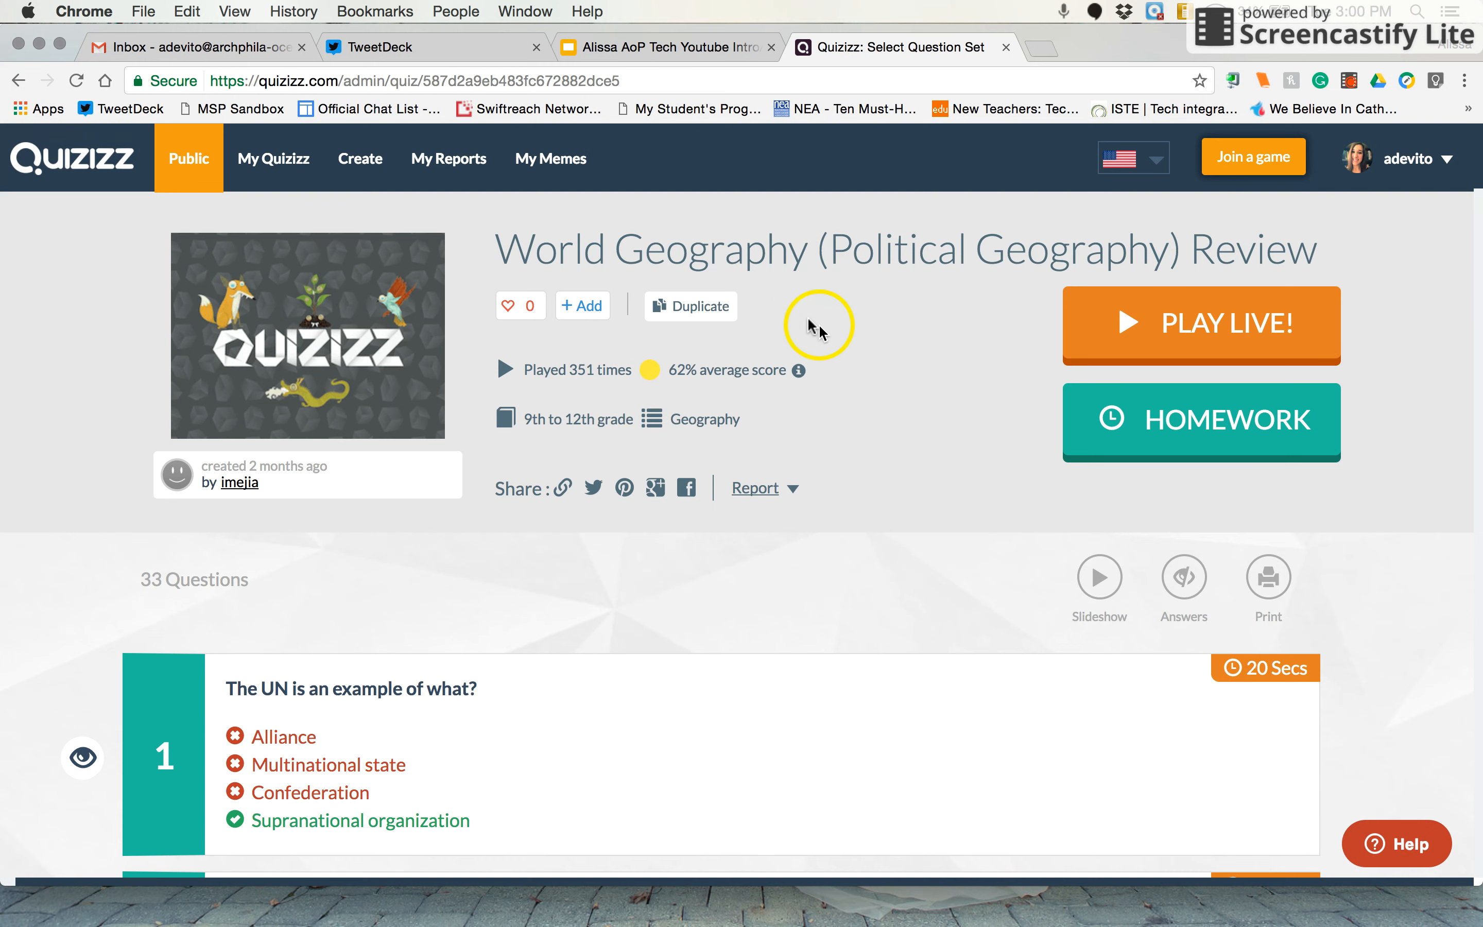
Review the question and game settings for a live session of the quiz and launch its game lobby with the default settings
left_click(1183, 328)
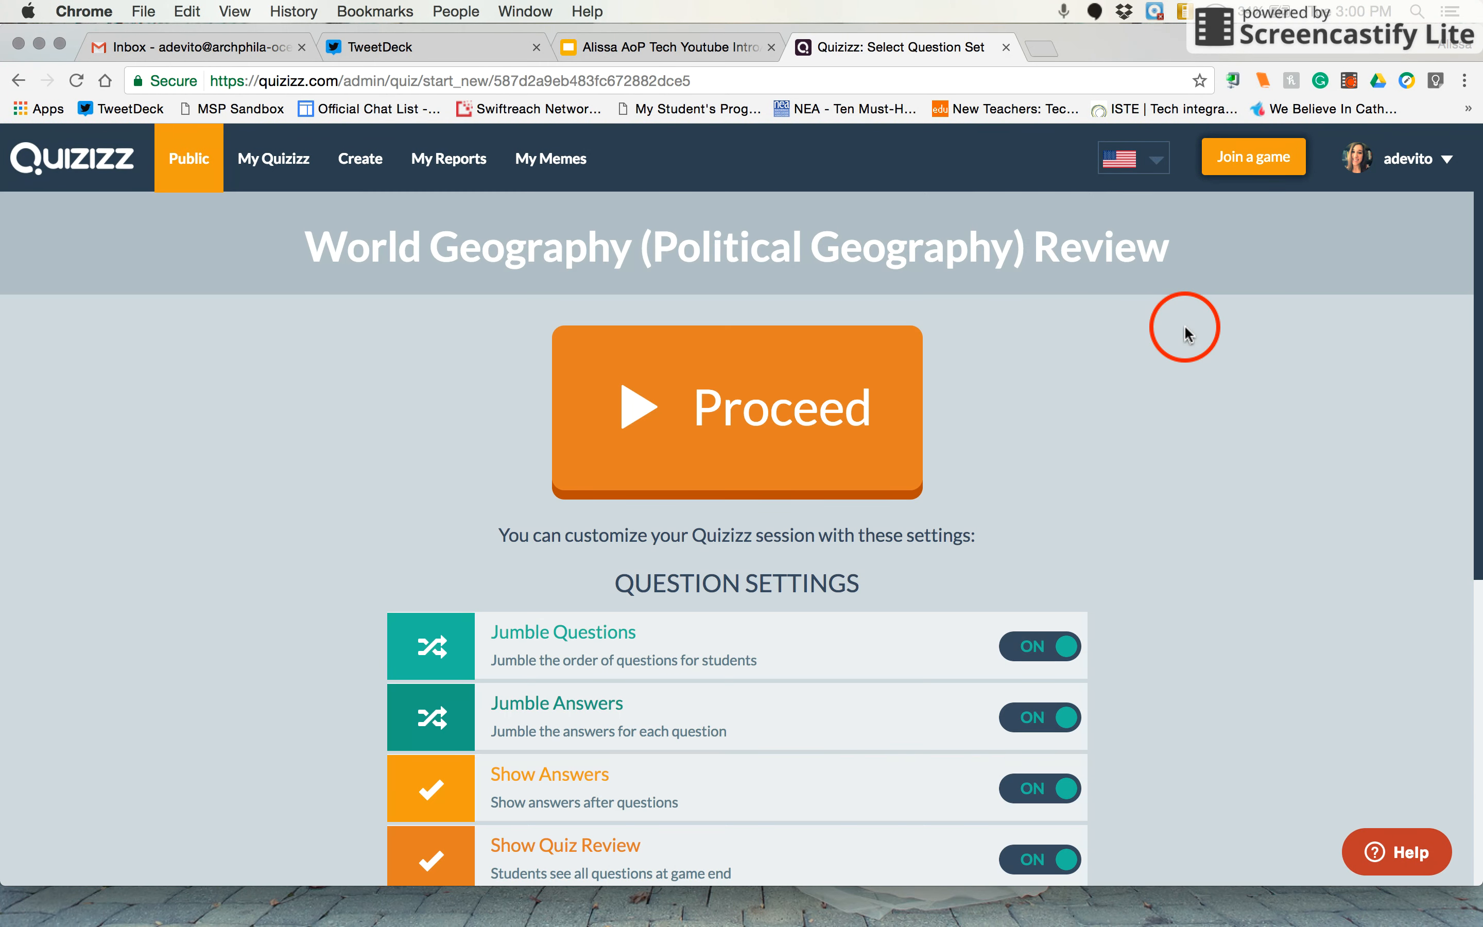
scroll(1182, 334, "down", 3)
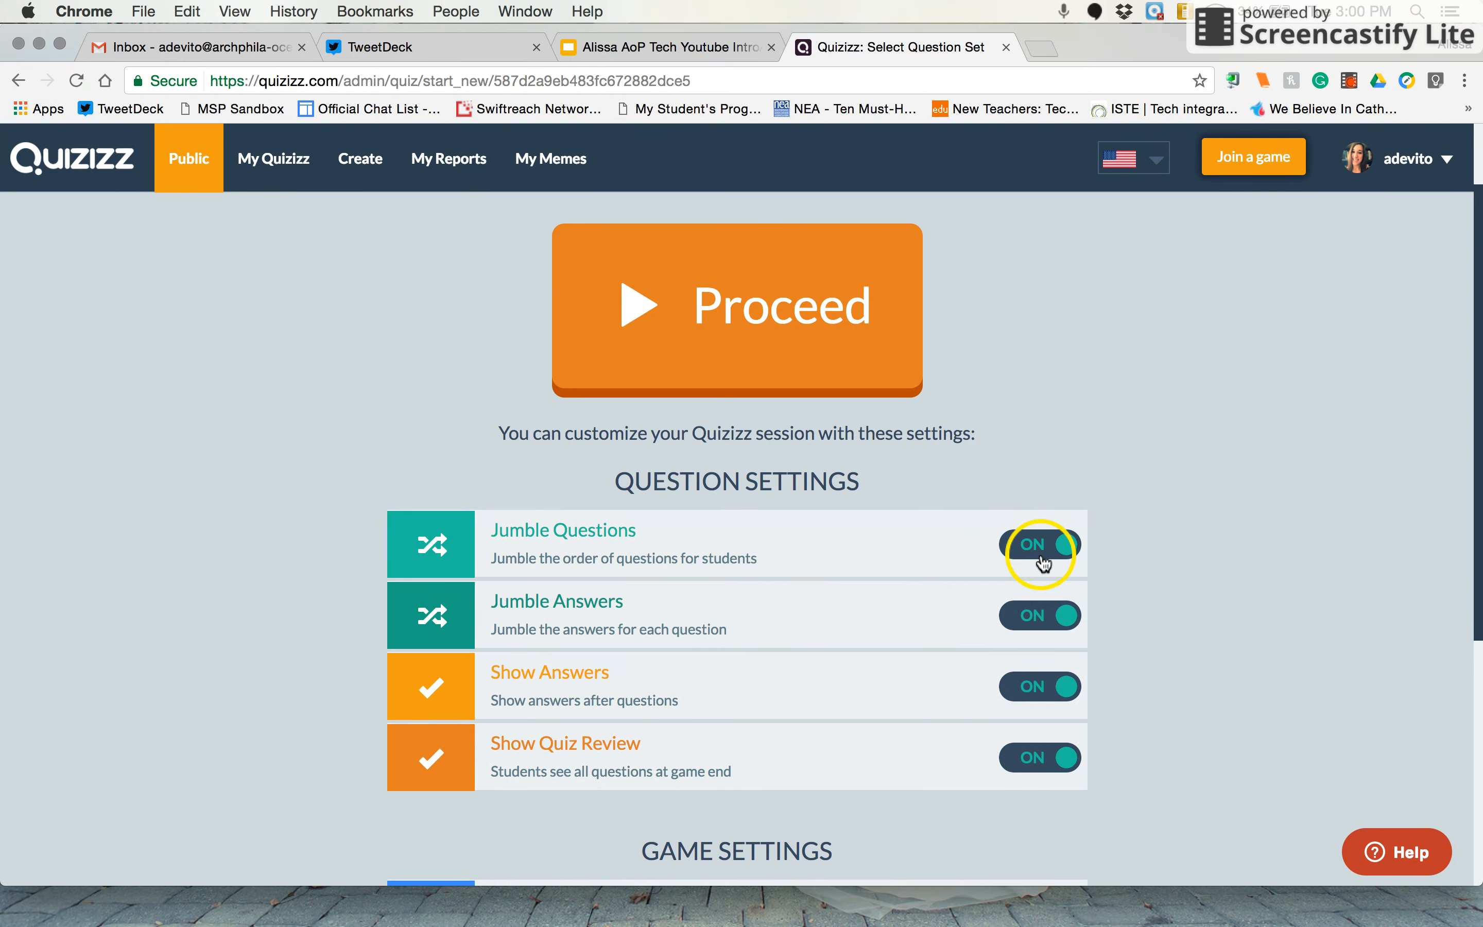
scroll(808, 625, "down", 2)
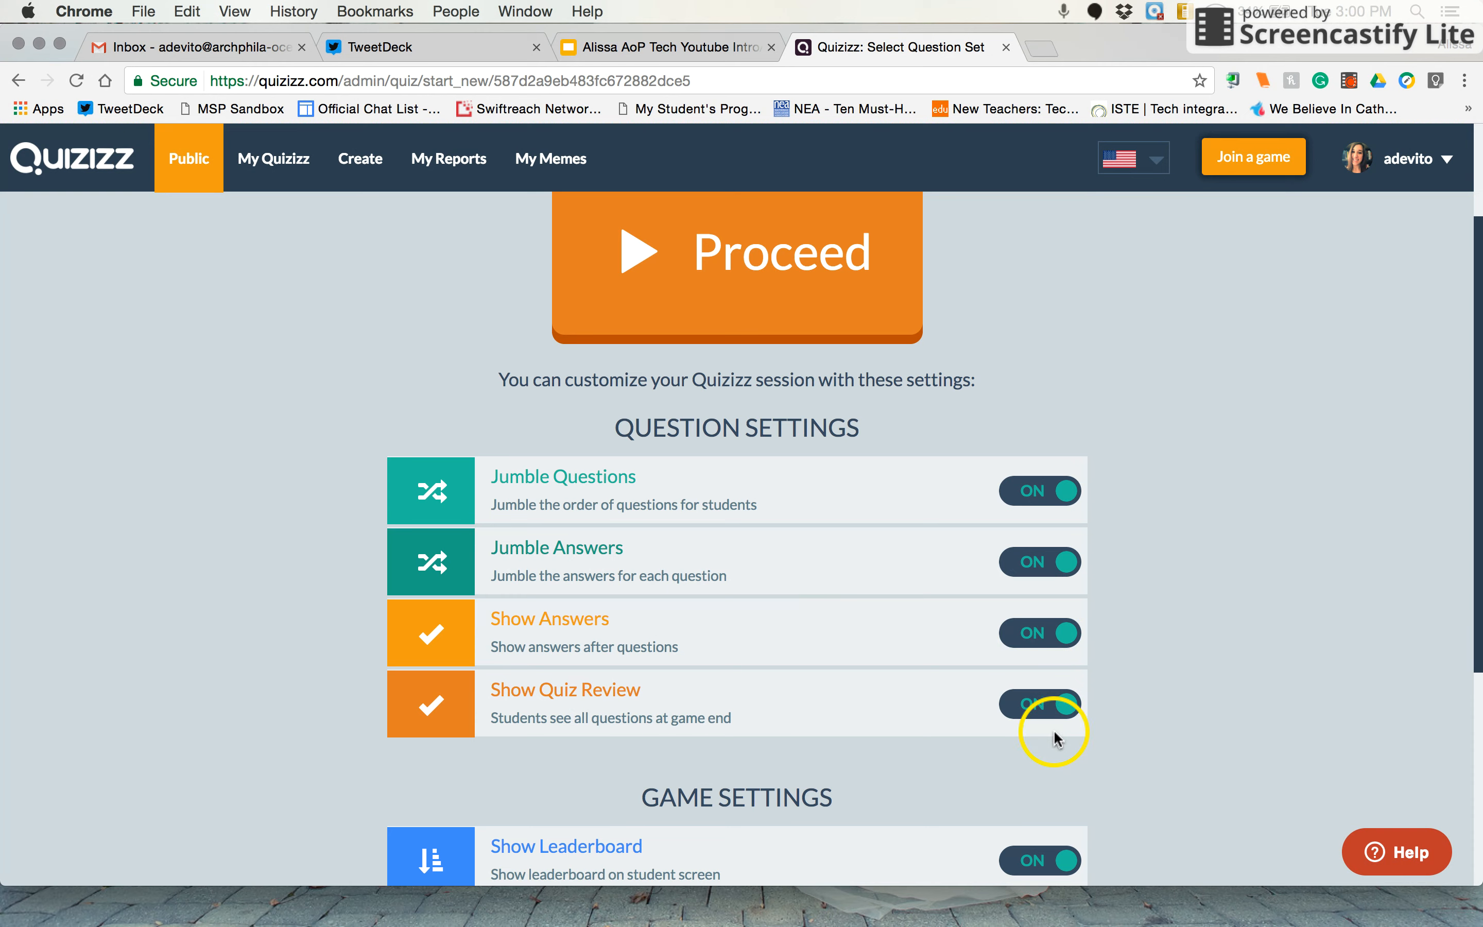
scroll(1054, 739, "down", 6)
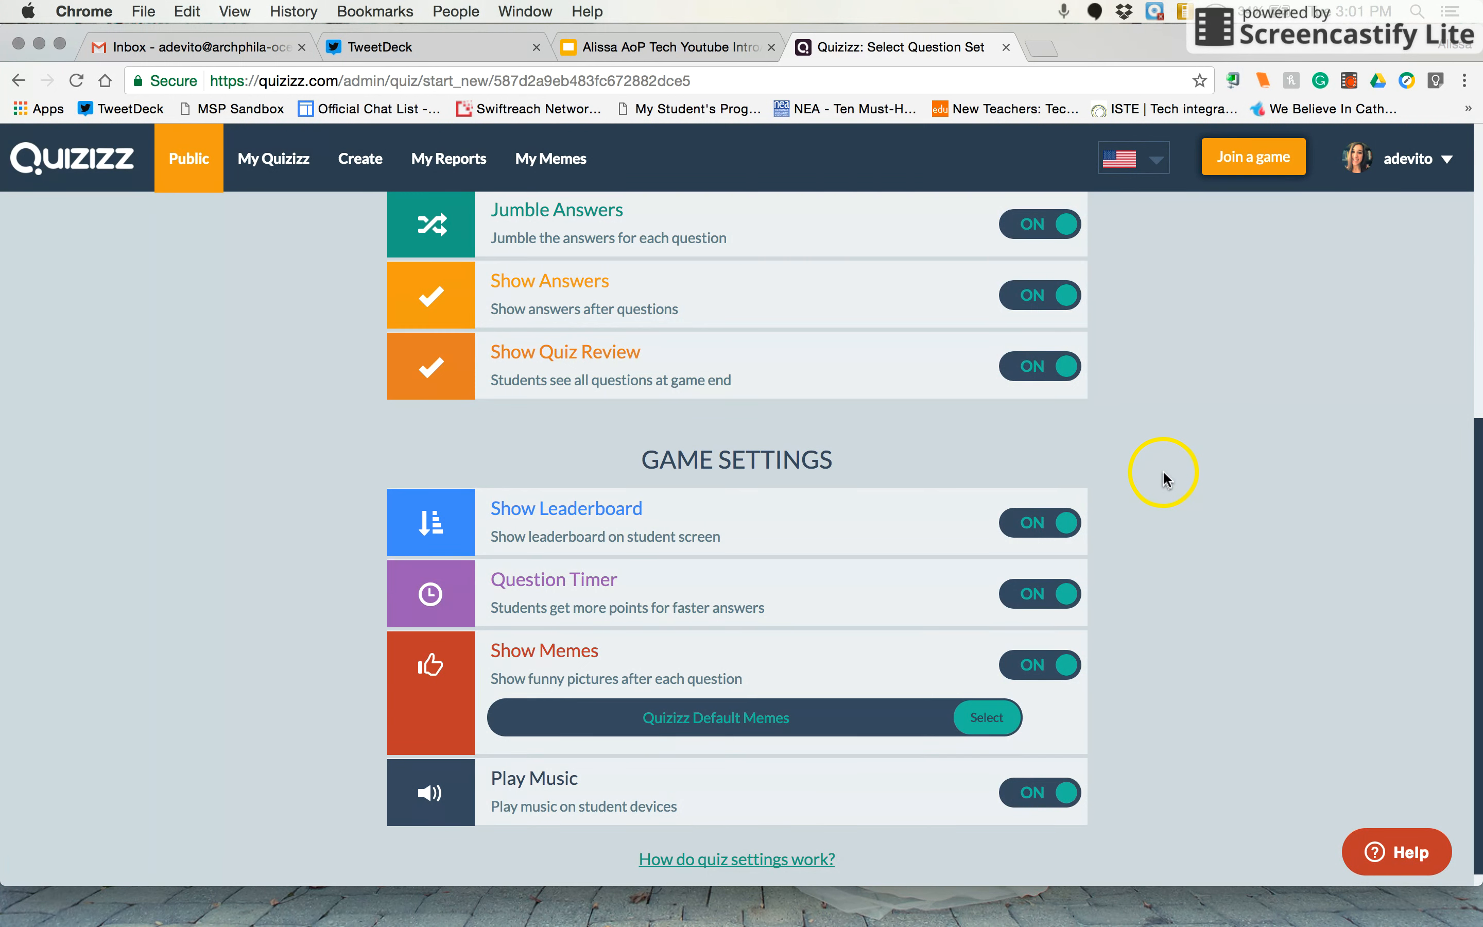
scroll(812, 721, "up", 1)
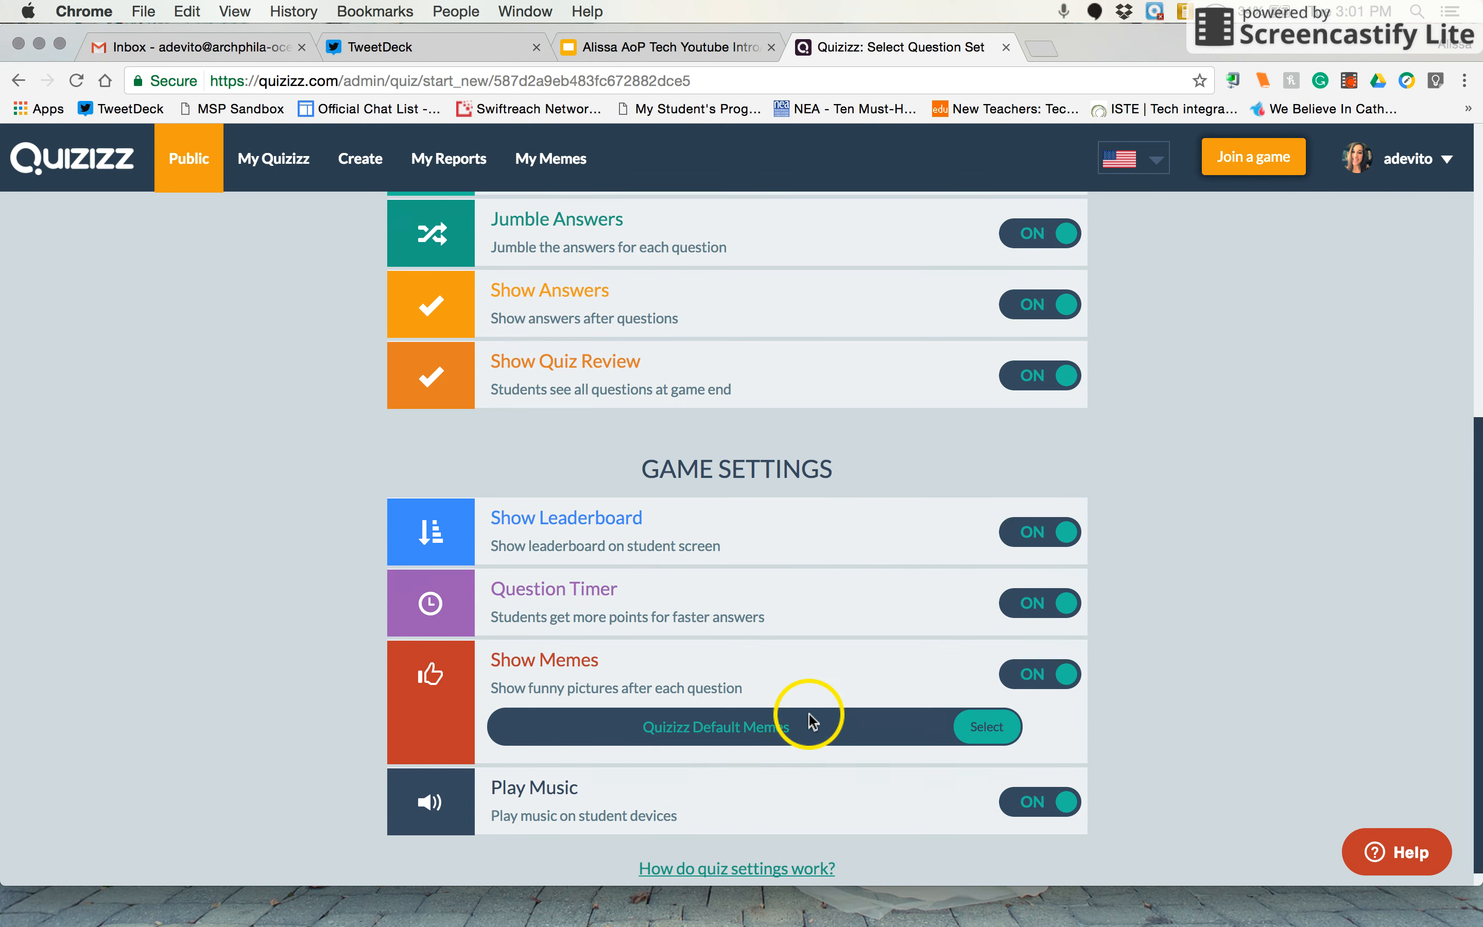
scroll(809, 714, "up", 10)
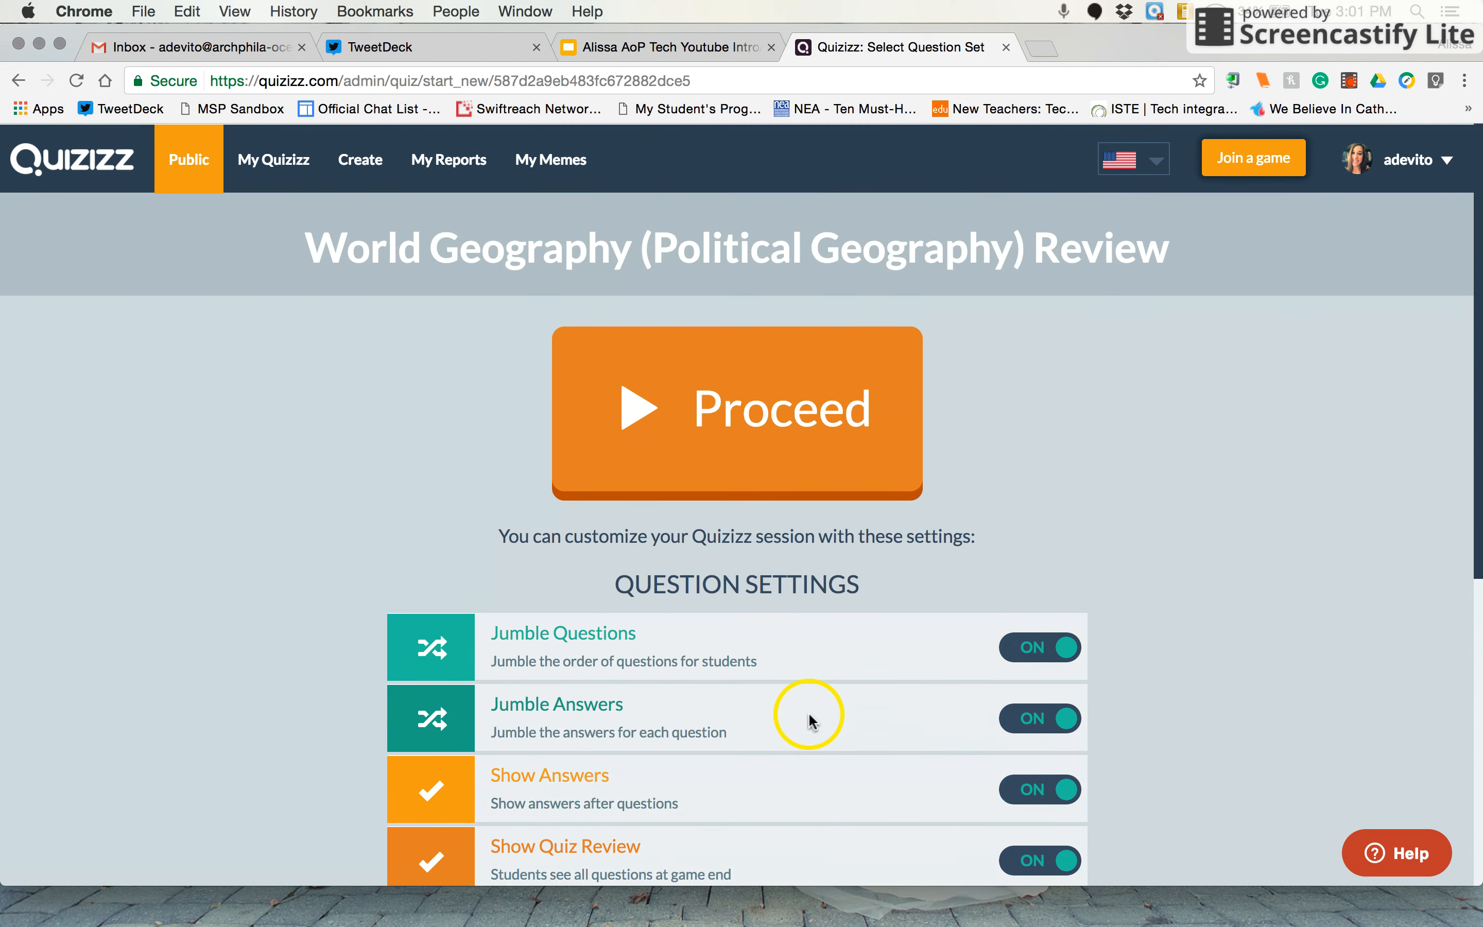
left_click(748, 422)
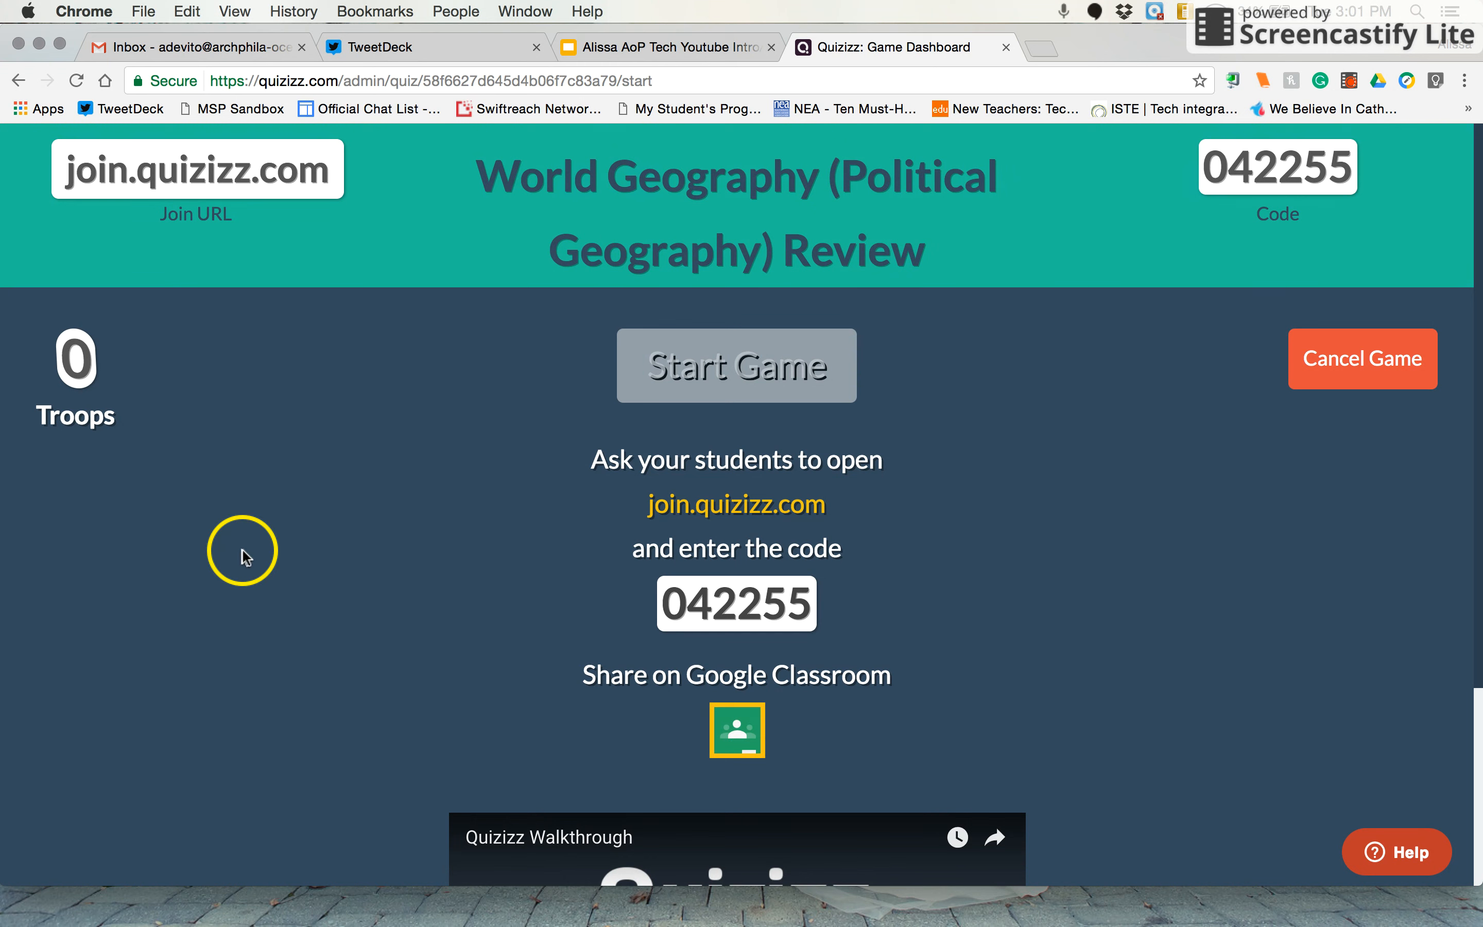
Return to the quiz page and assign the quiz as homework with the preset deadline of Apr 19, 03:15 PM
left_click(22, 88)
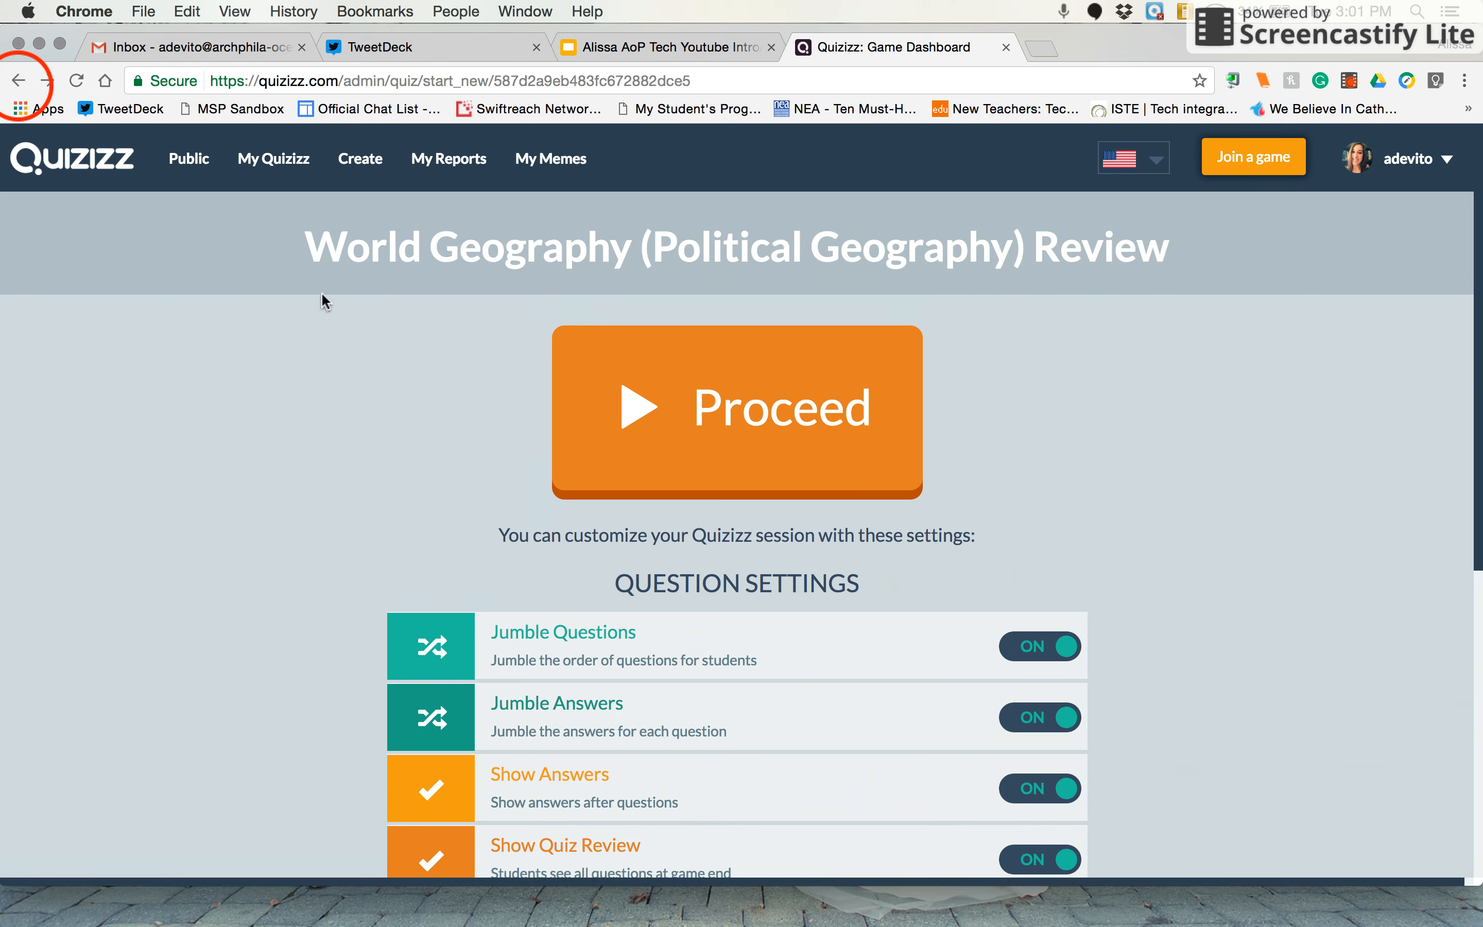
left_click(20, 80)
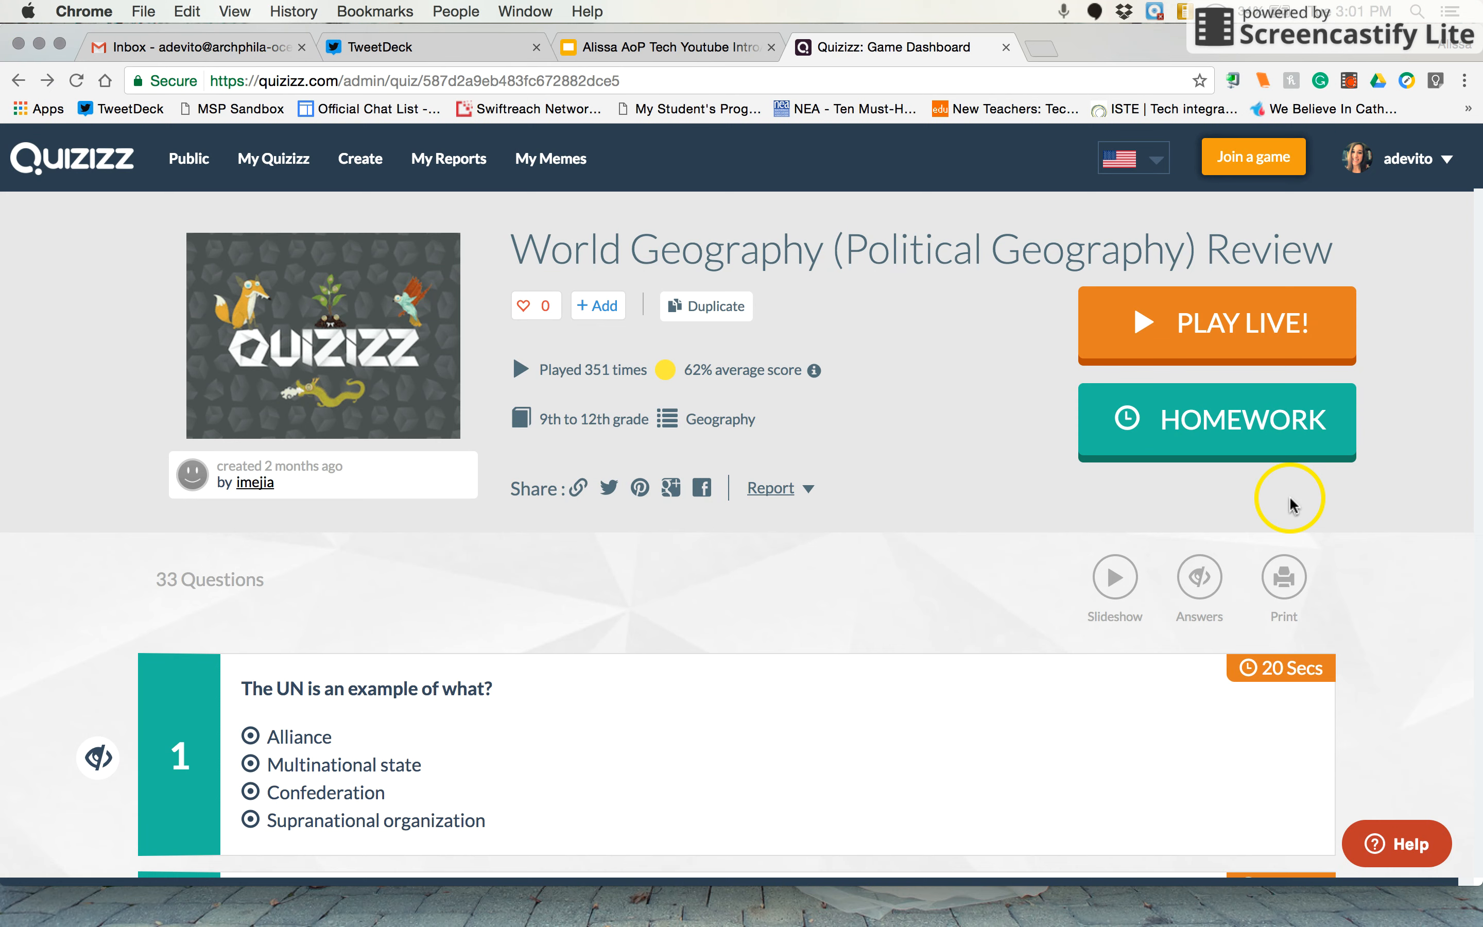
left_click(1216, 432)
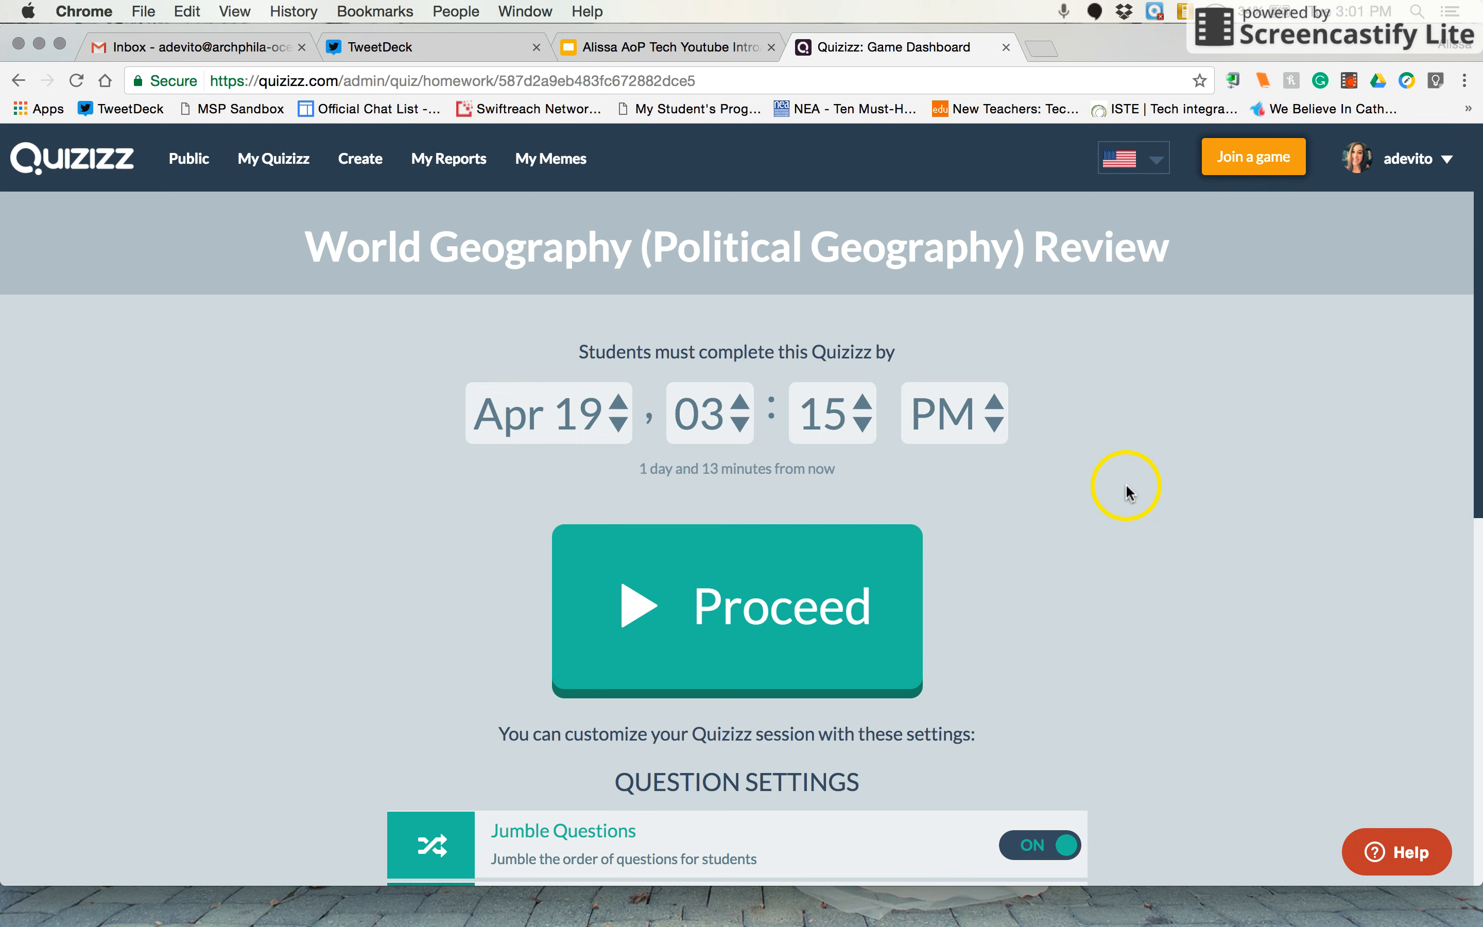
scroll(1129, 492, "down", 1)
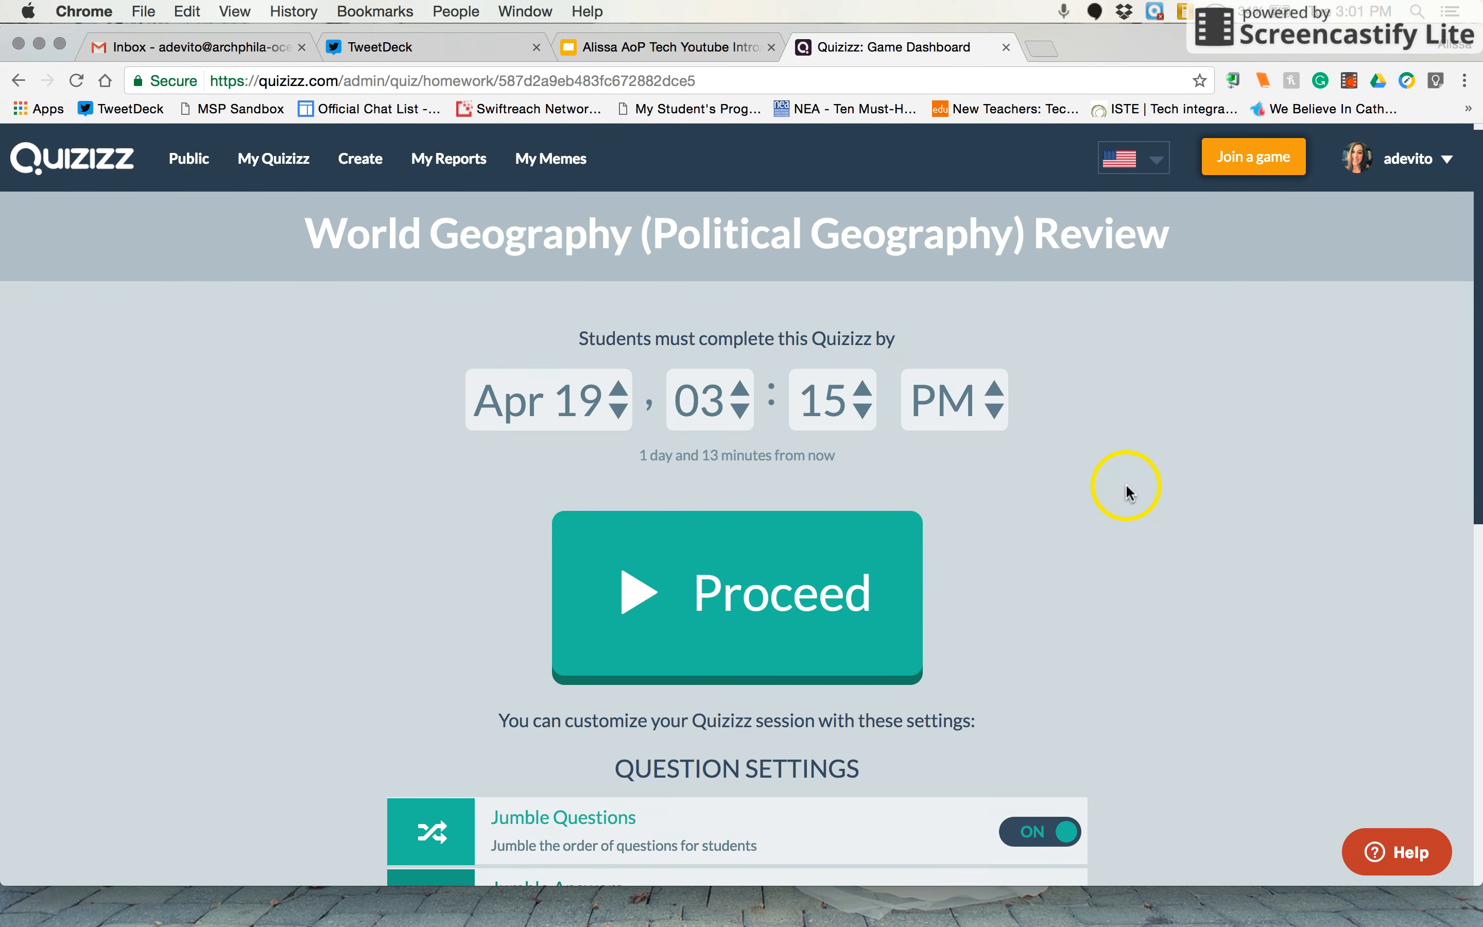
scroll(1127, 493, "down", 1)
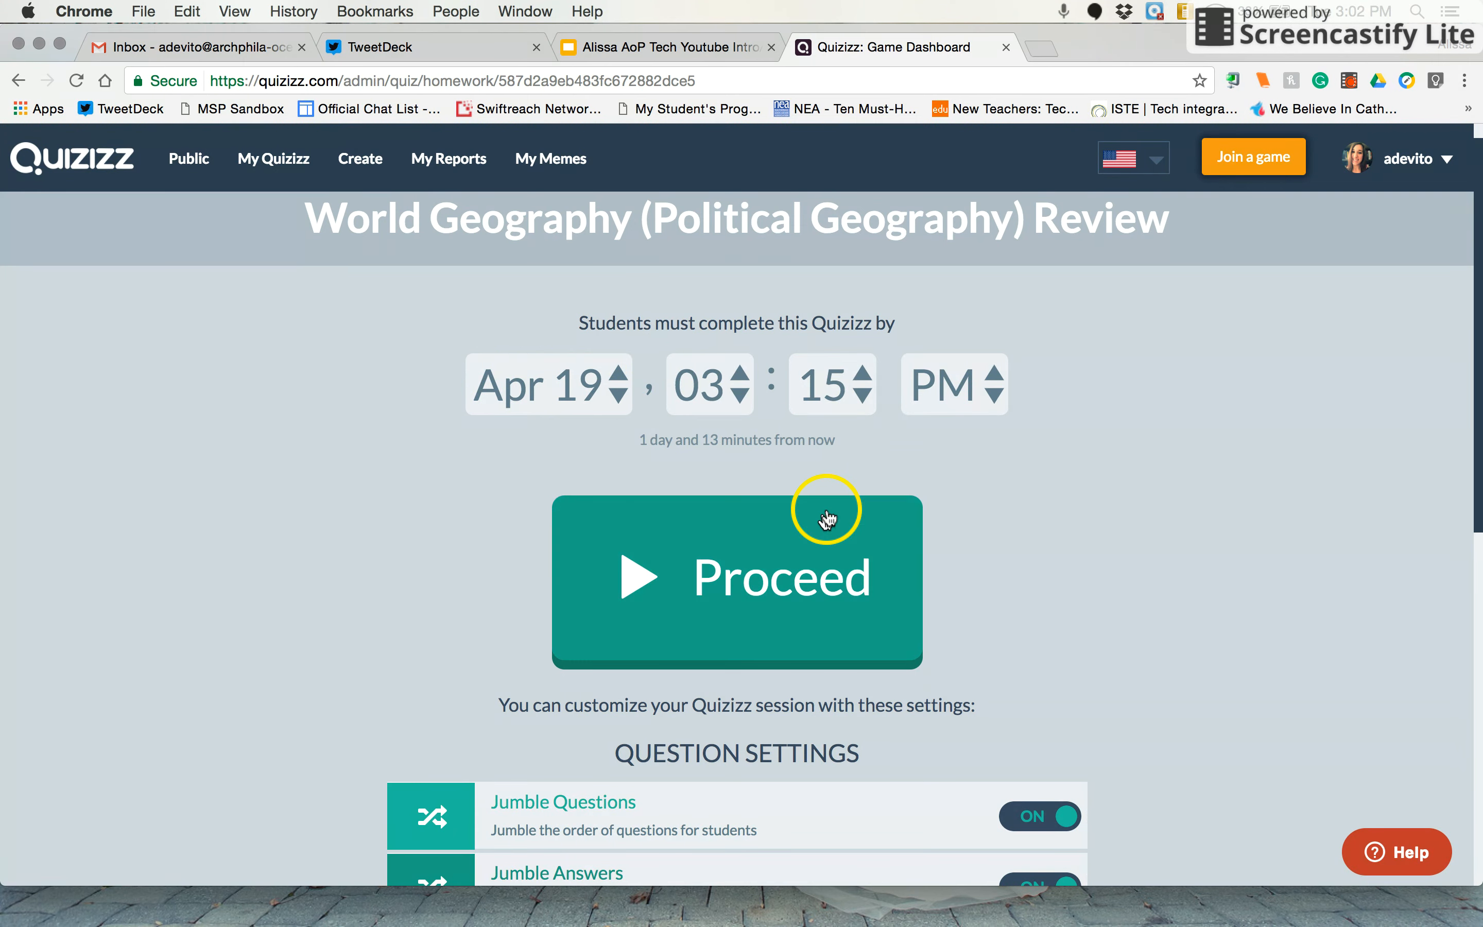
scroll(820, 545, "down", 10)
scroll(817, 548, "up", 10)
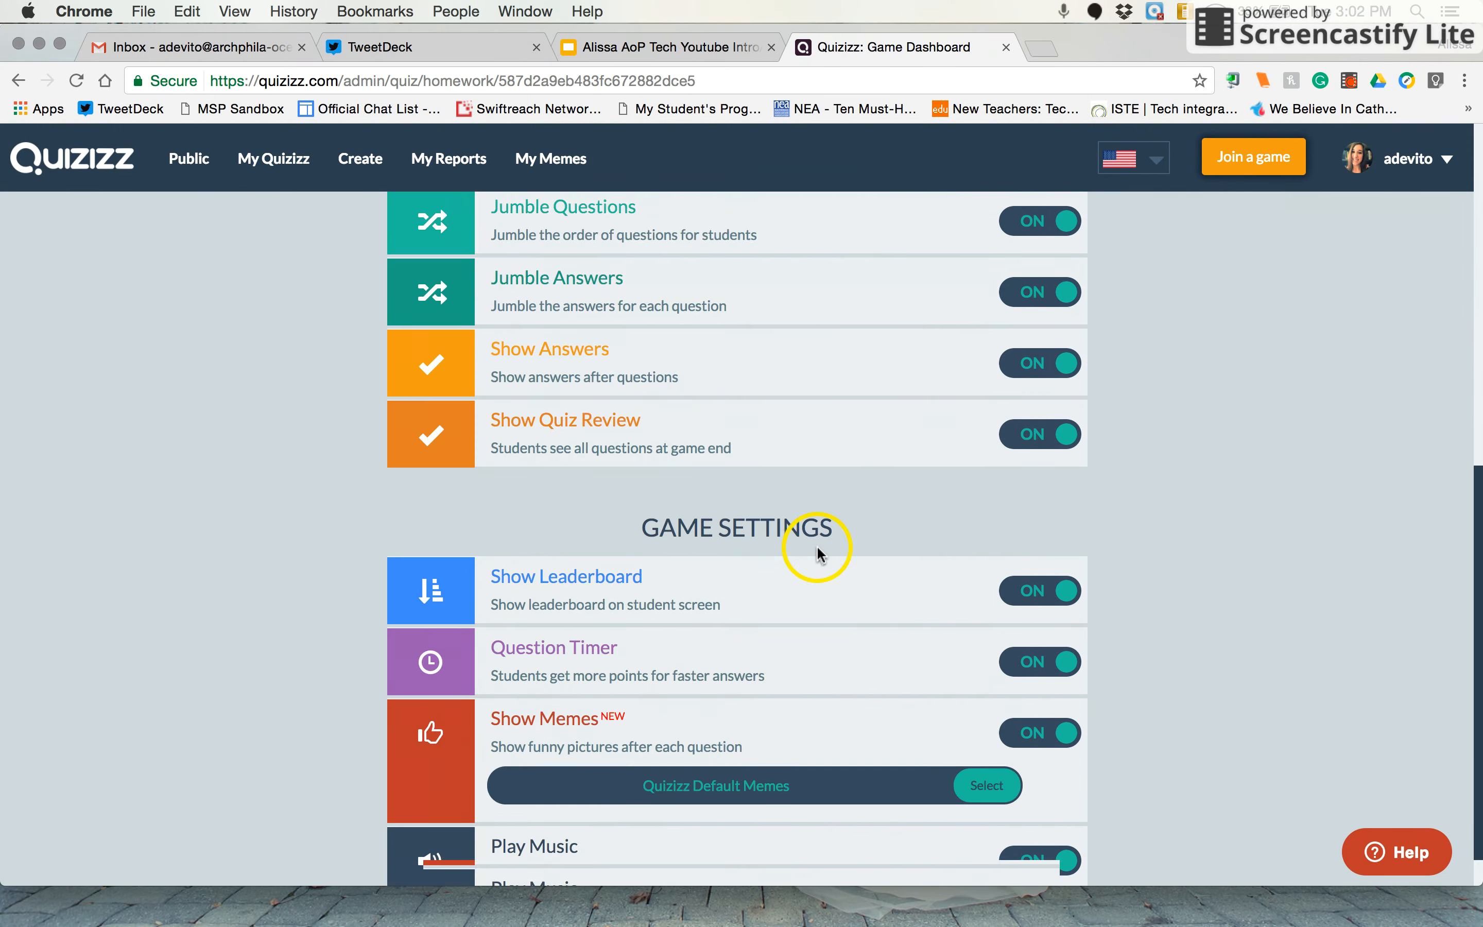
left_click(818, 547)
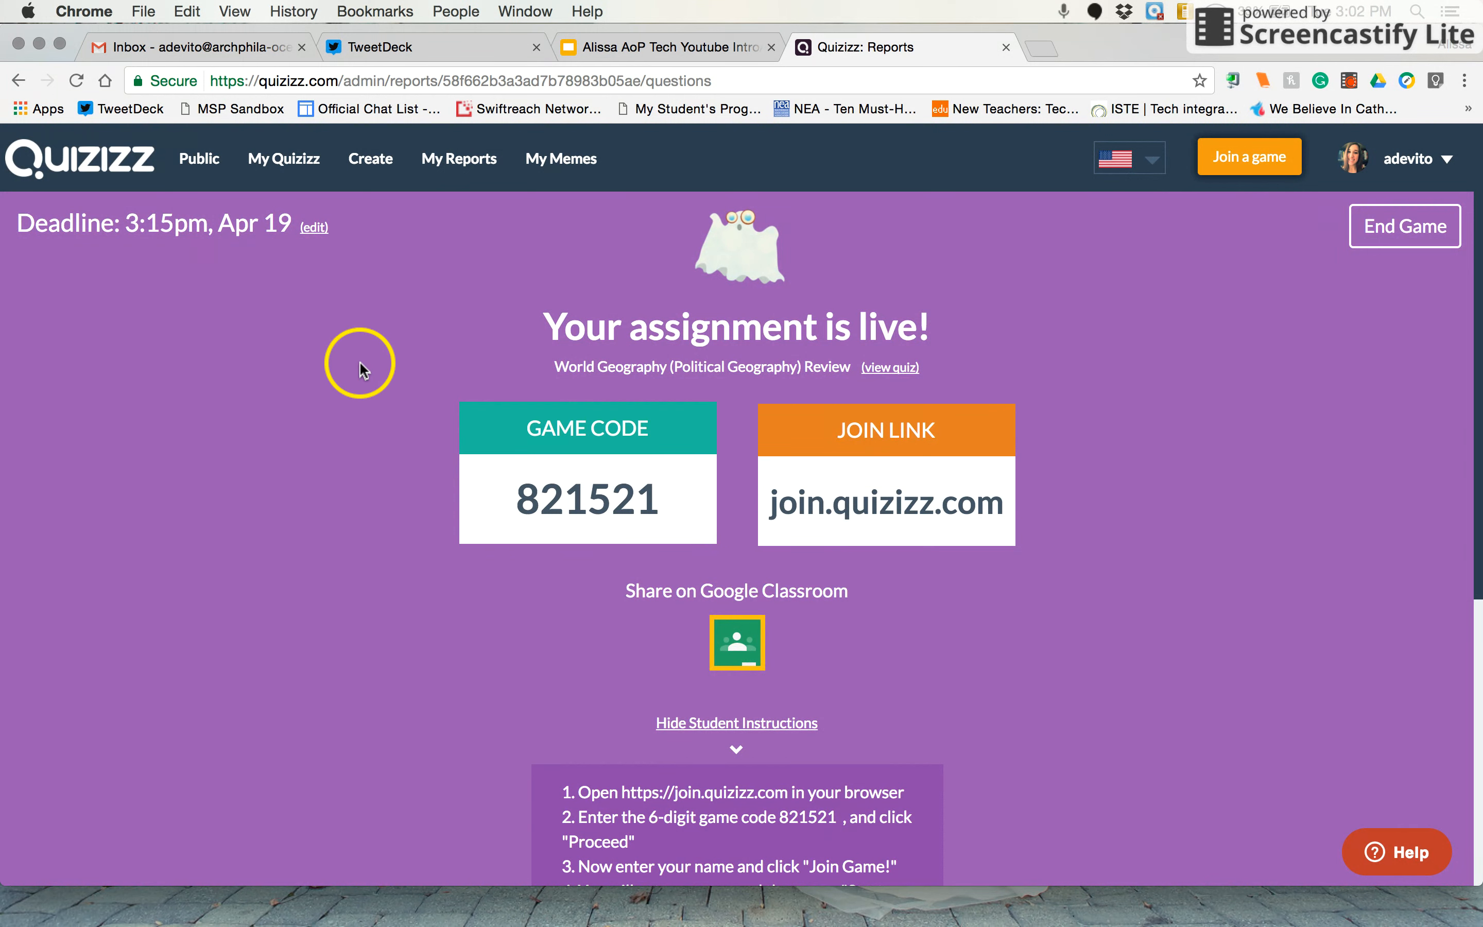
Create a new private quiz named "Sample" and open the option for importing questions from a file
left_click(375, 173)
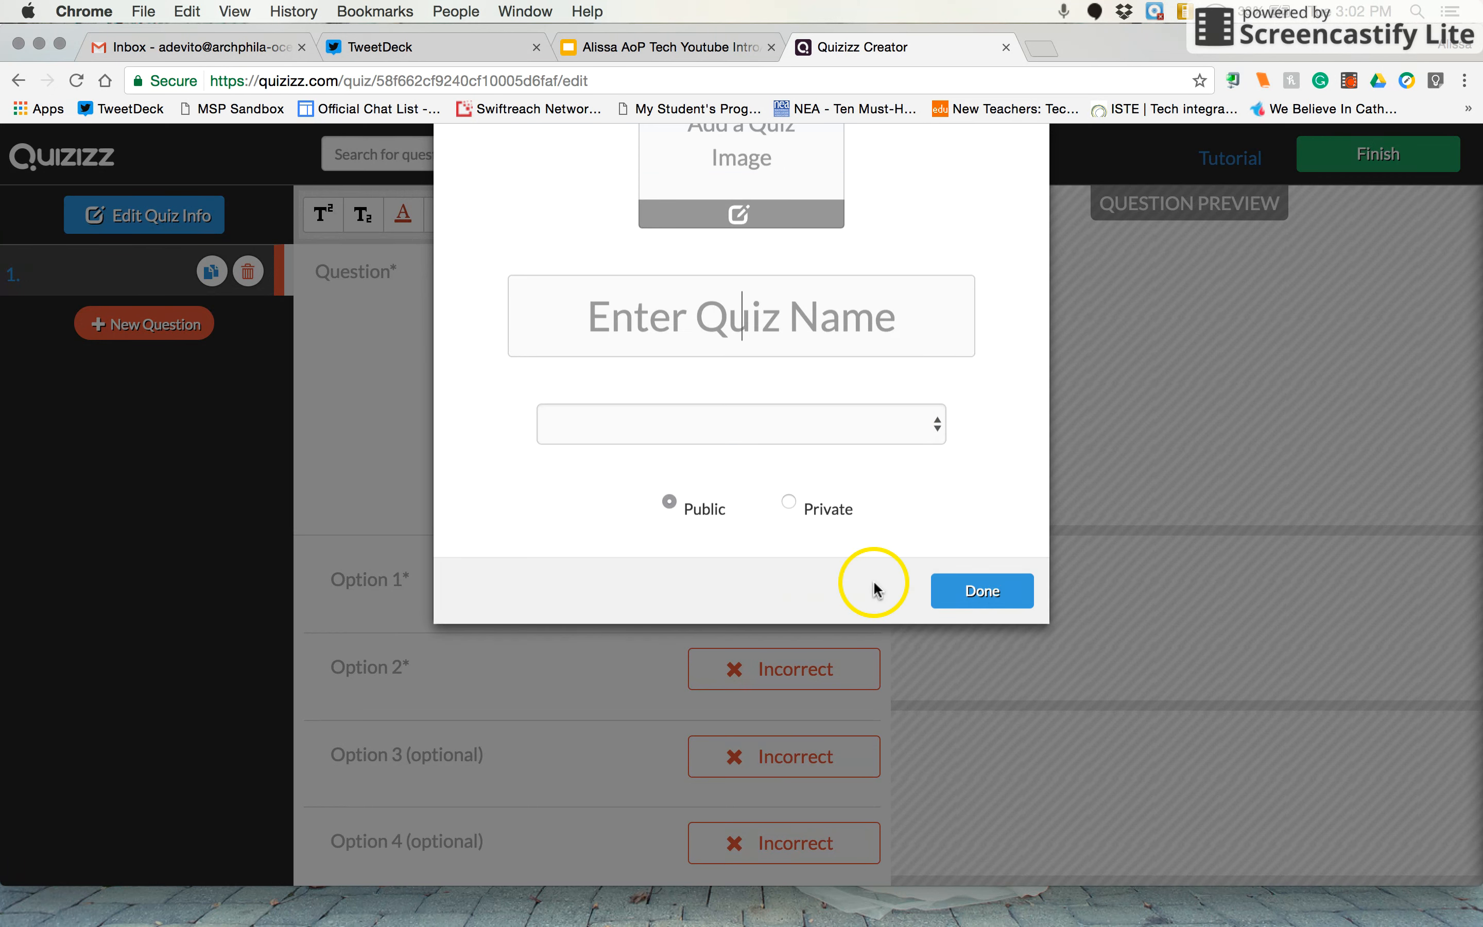
type("Sampl")
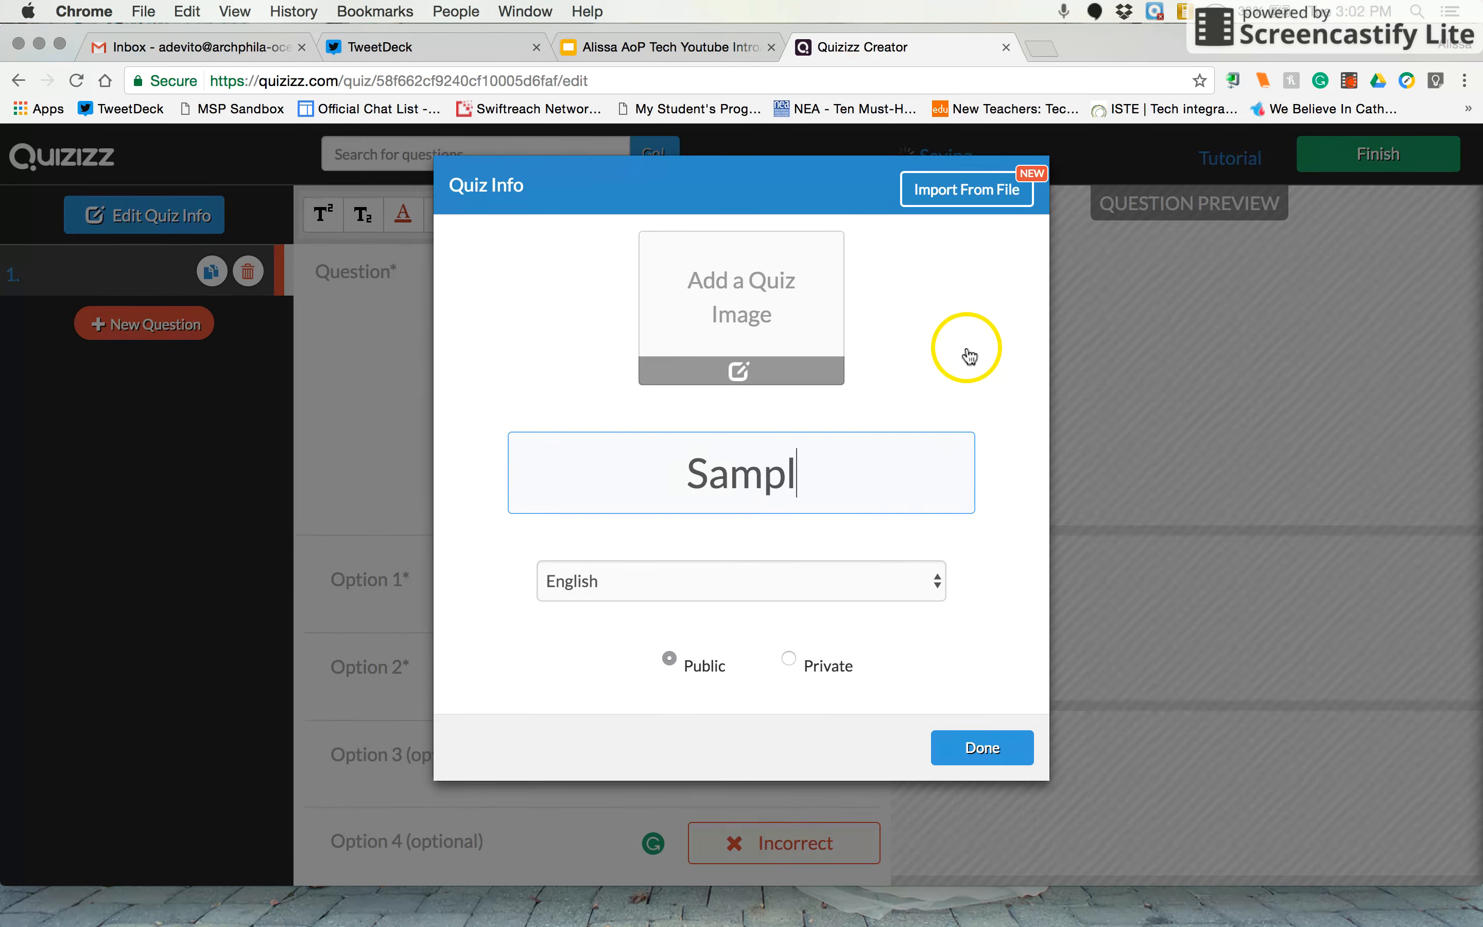
type("e")
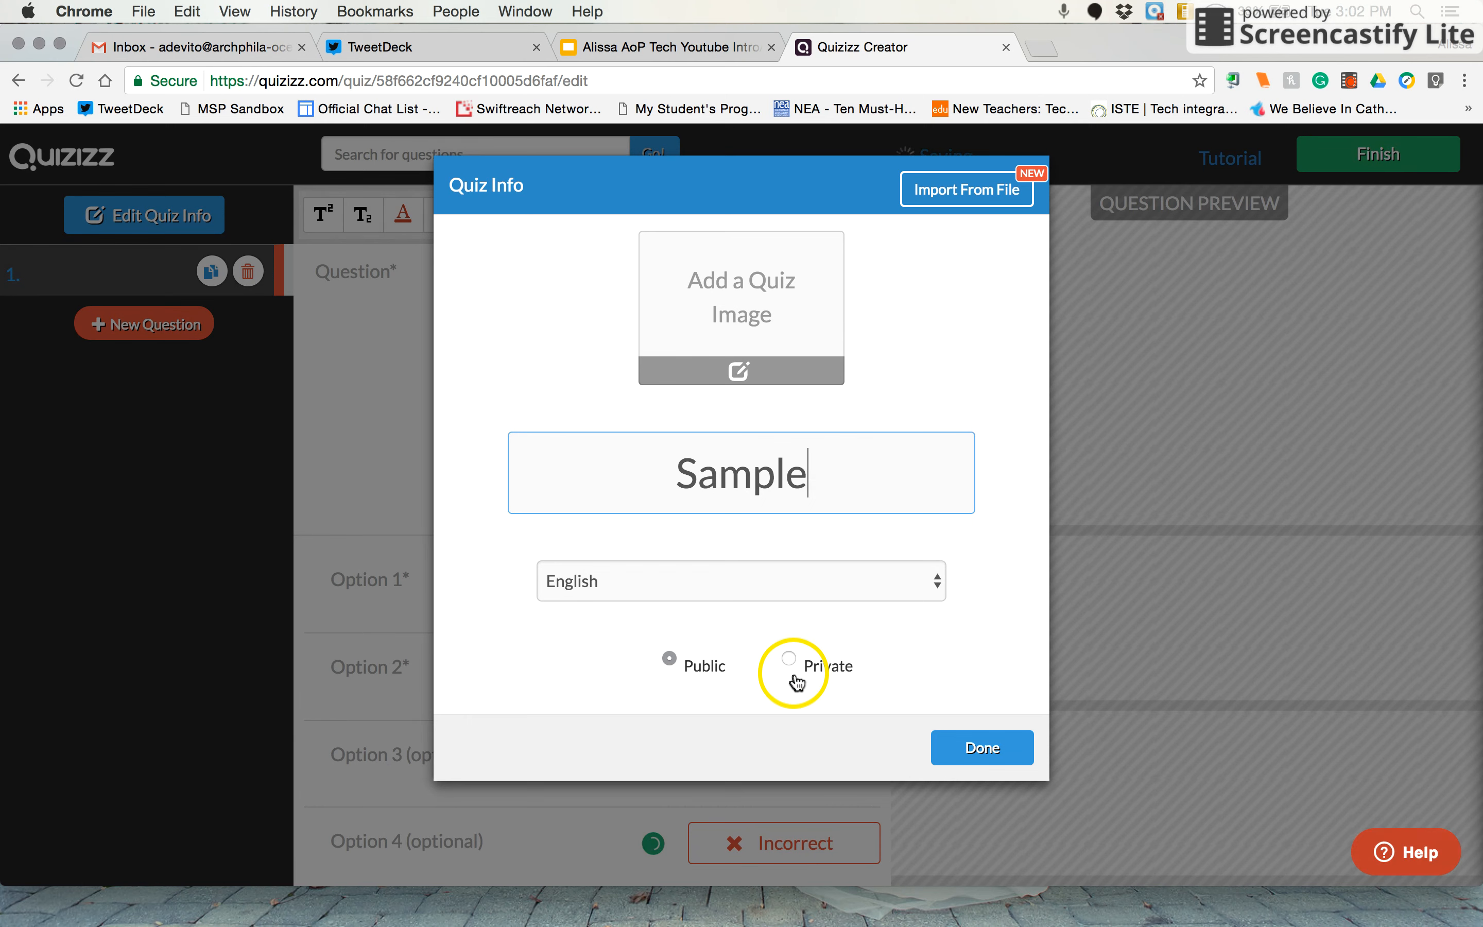
left_click(788, 660)
left_click(929, 195)
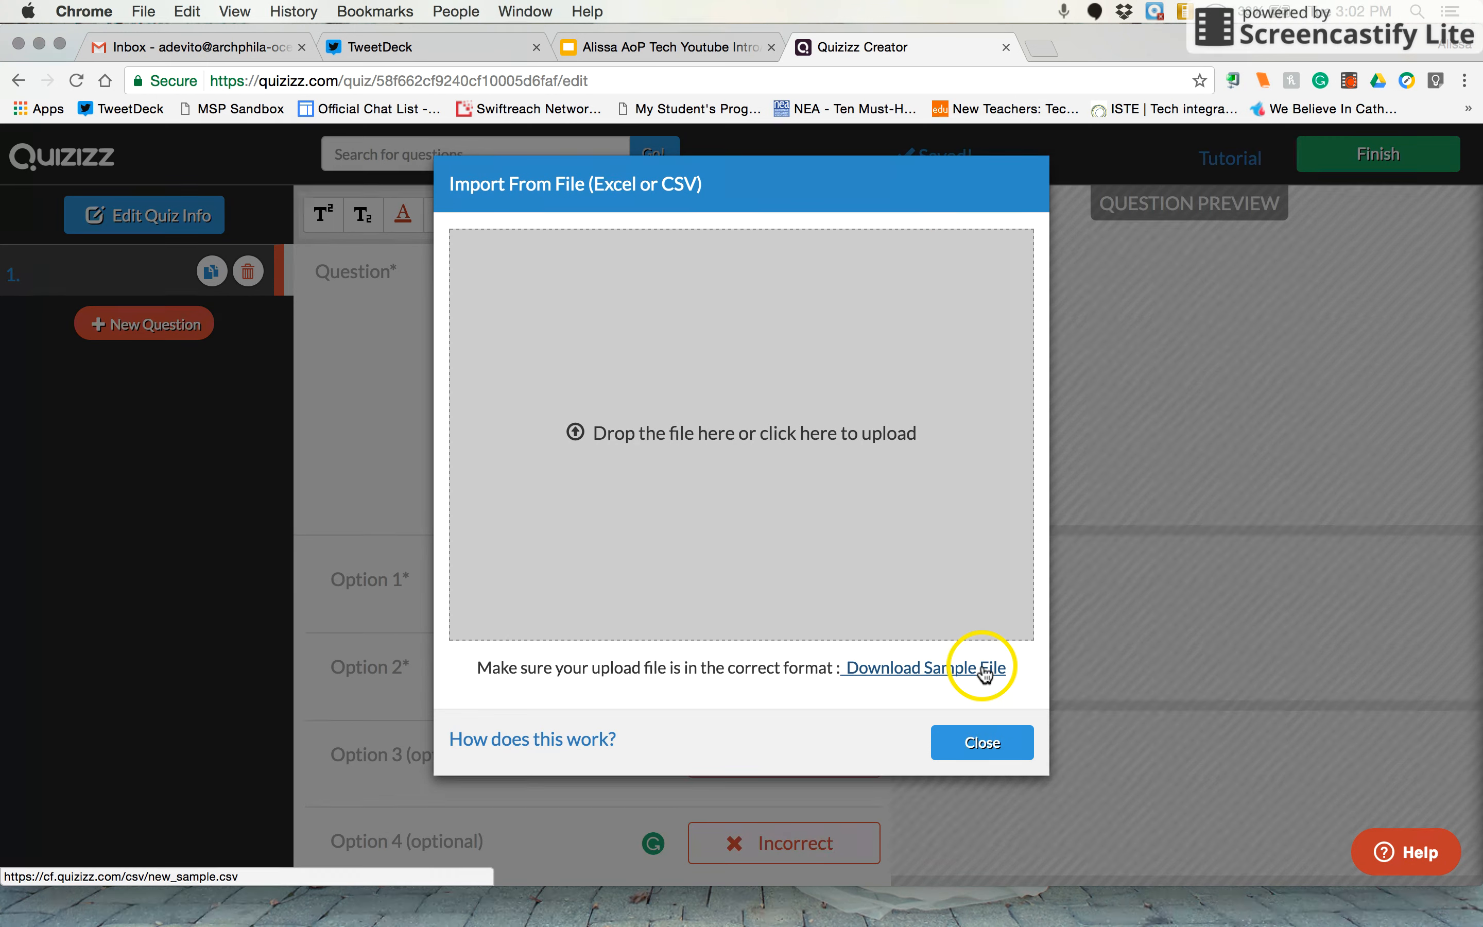
Close the file import window without uploading anything and start editing the first question's text
left_click(1012, 753)
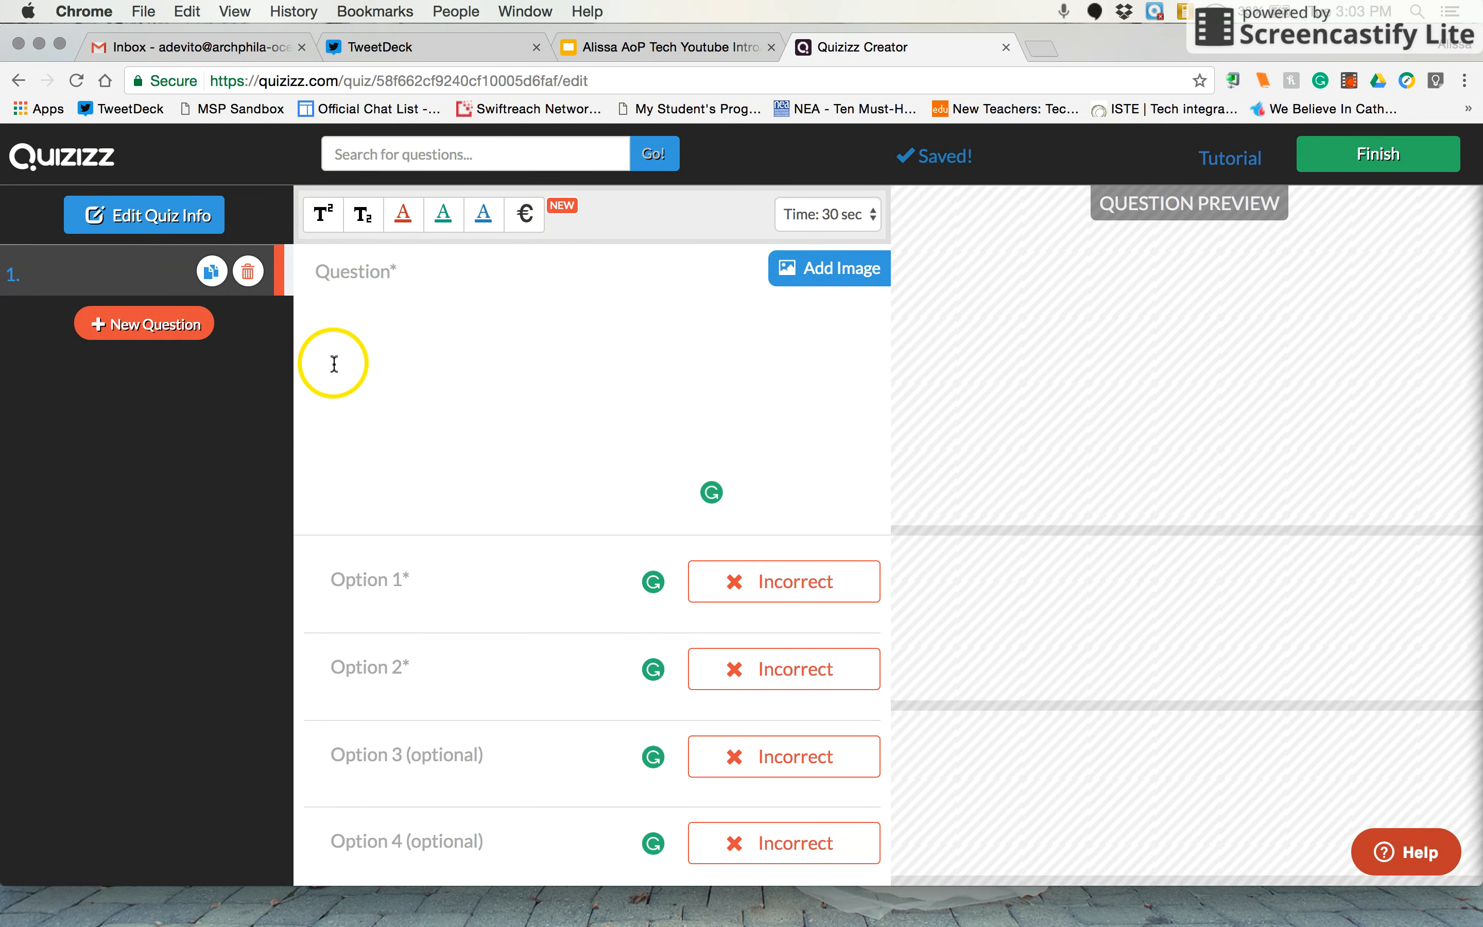
left_click(339, 292)
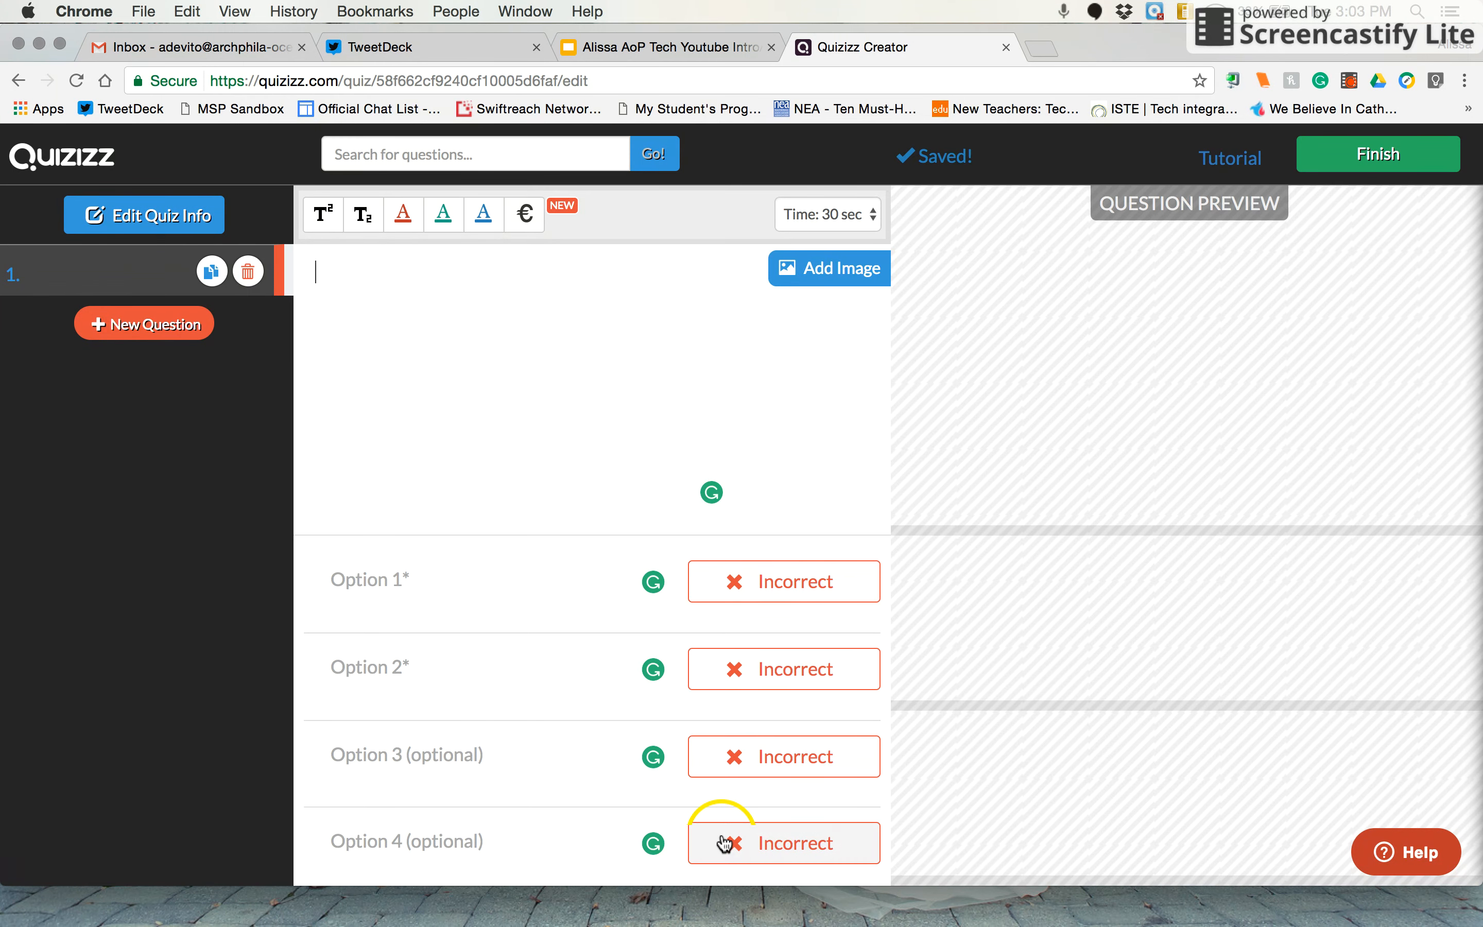
left_click(502, 388)
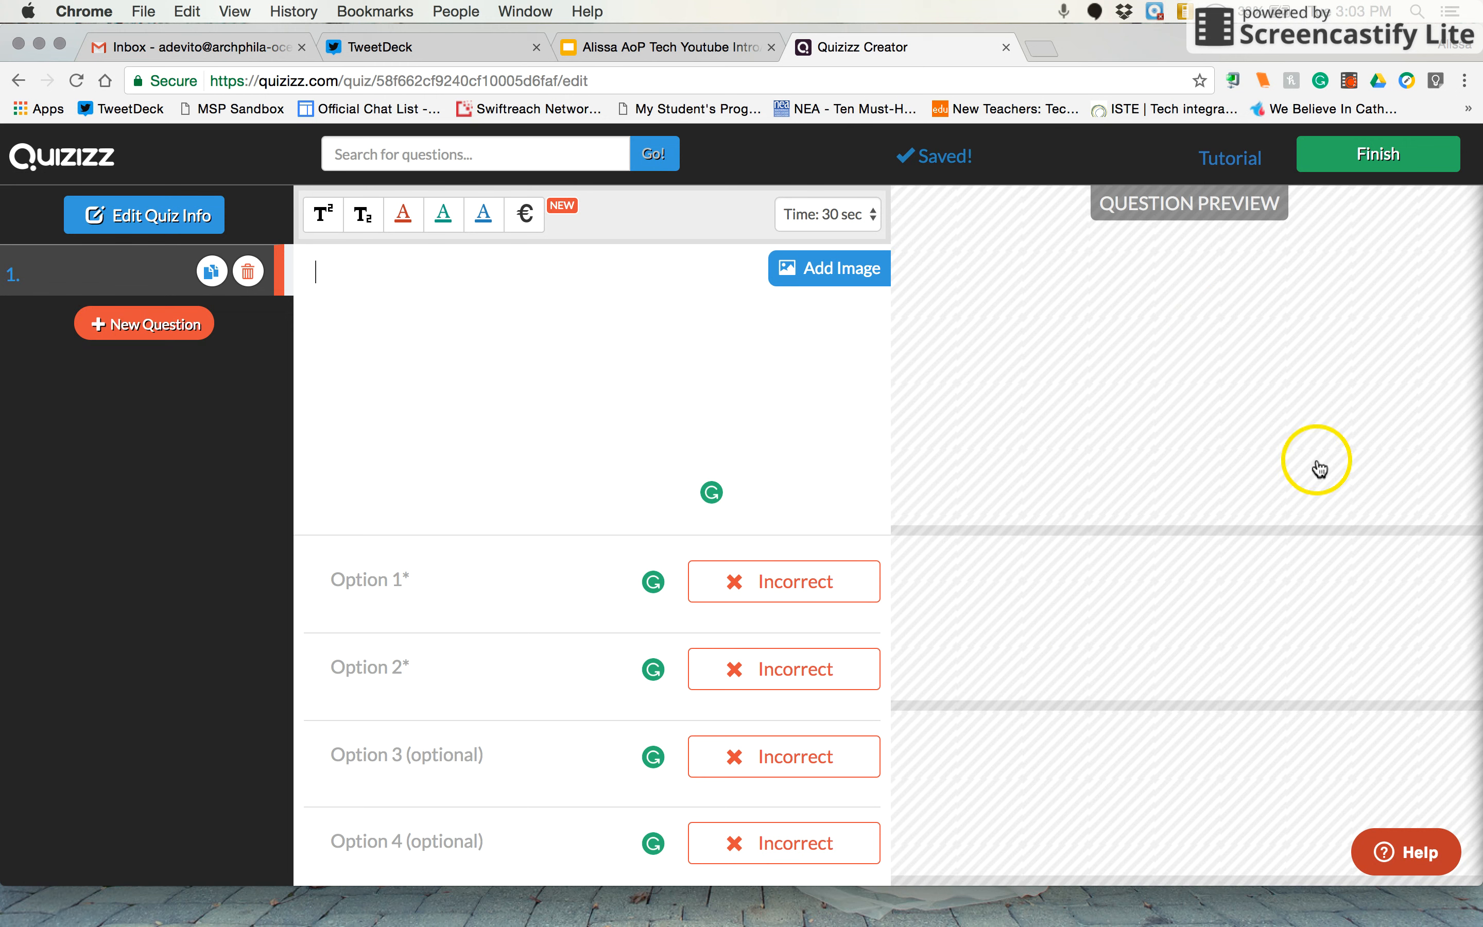
left_click(490, 375)
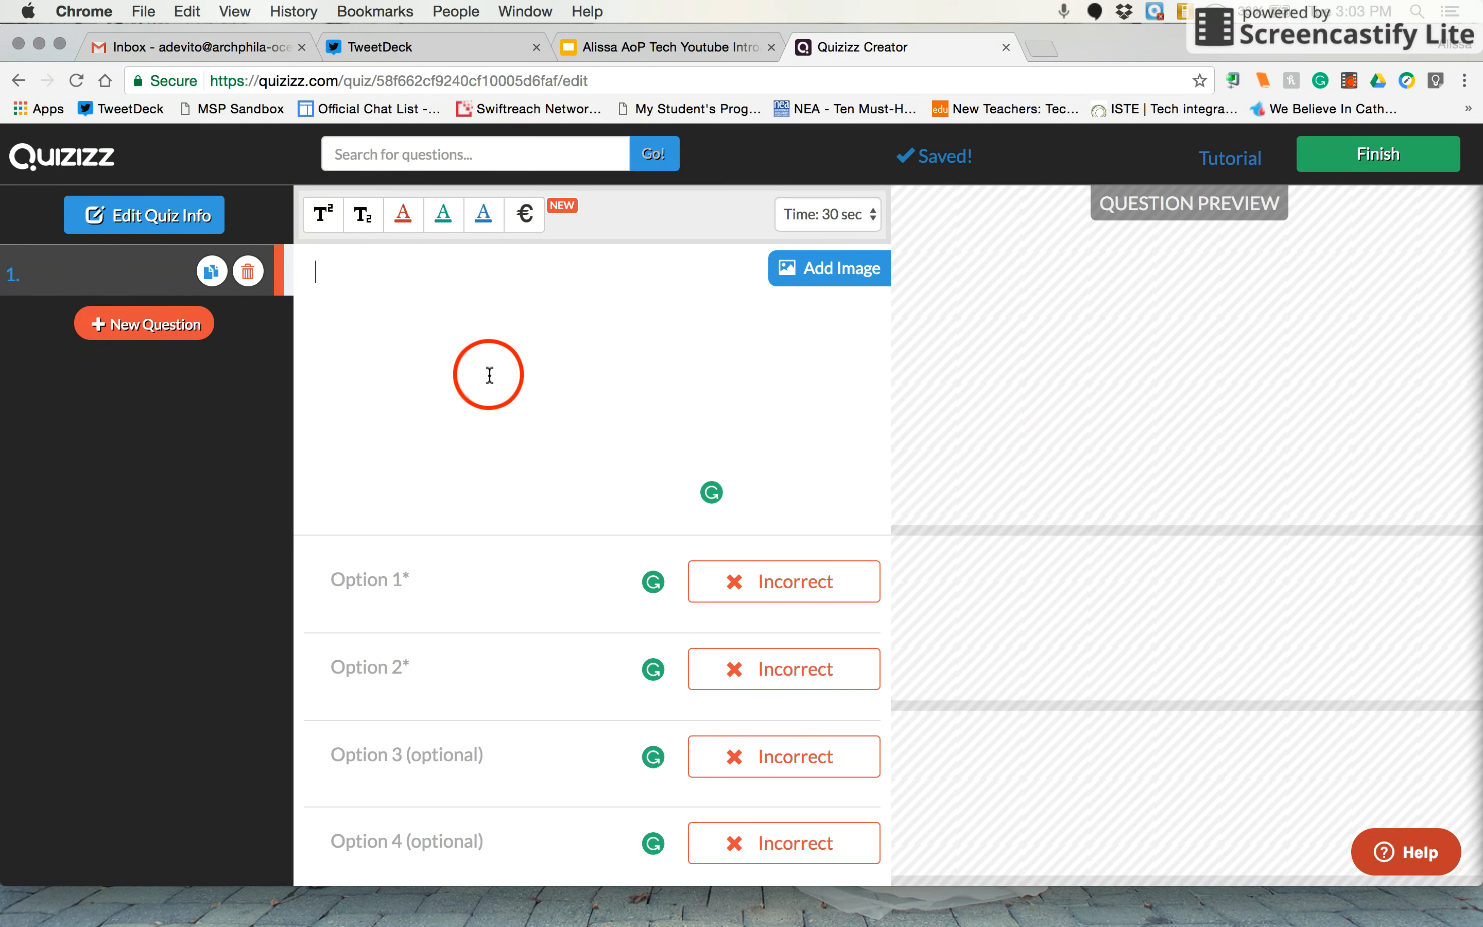
type("What ")
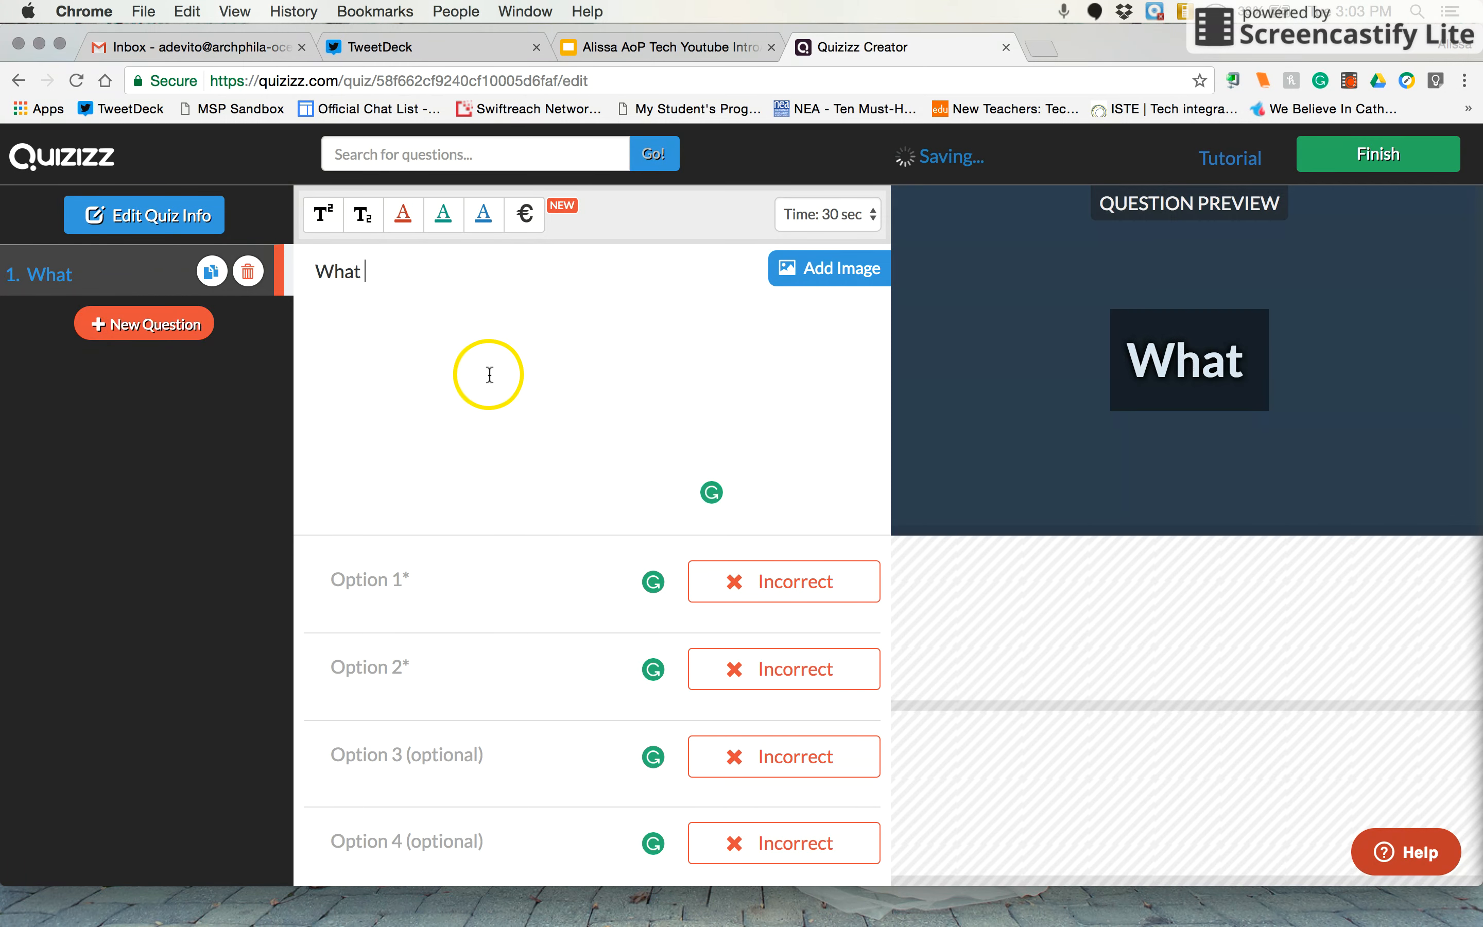
type("city is the")
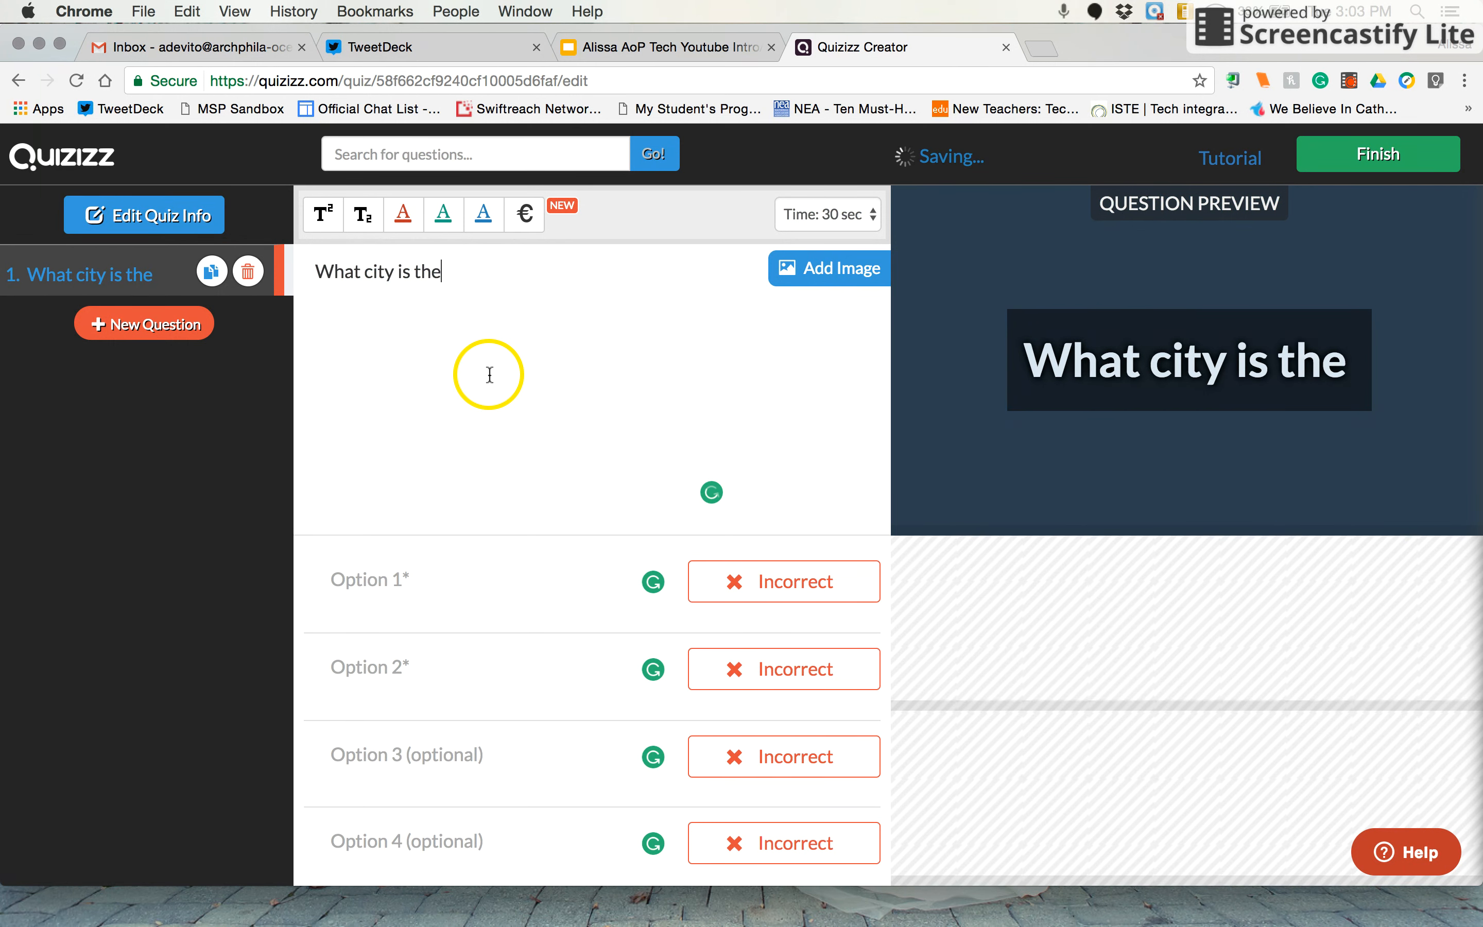
key("BackSpace")
key("BackSpace")
key("BackSpace")
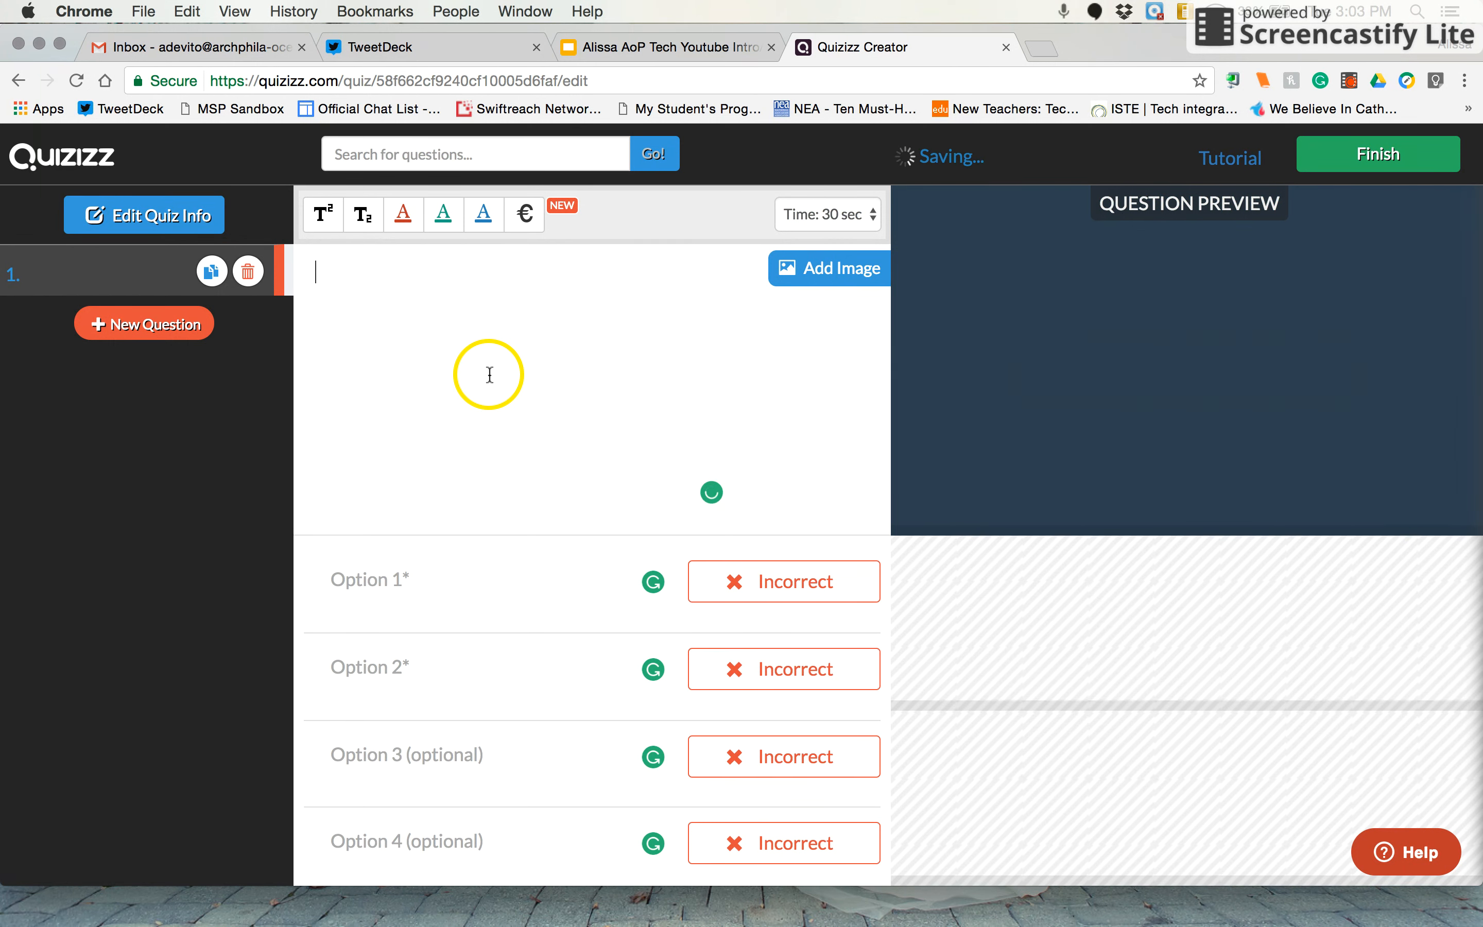
Enter "In which city is the Liberty Bell located?" as the first question
type("In which city")
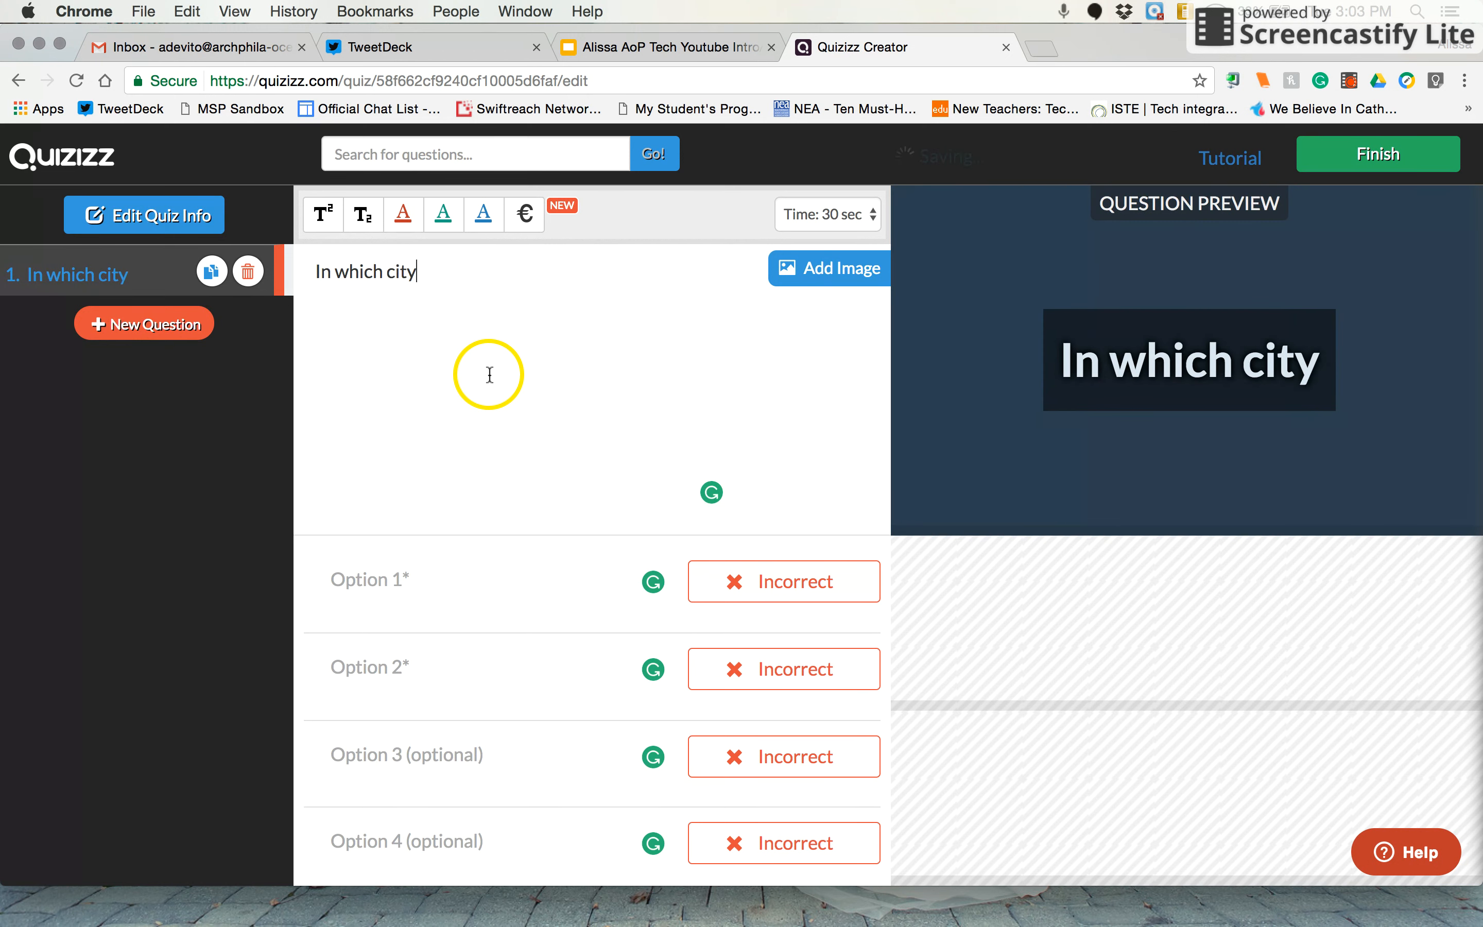
type(" is the Liber")
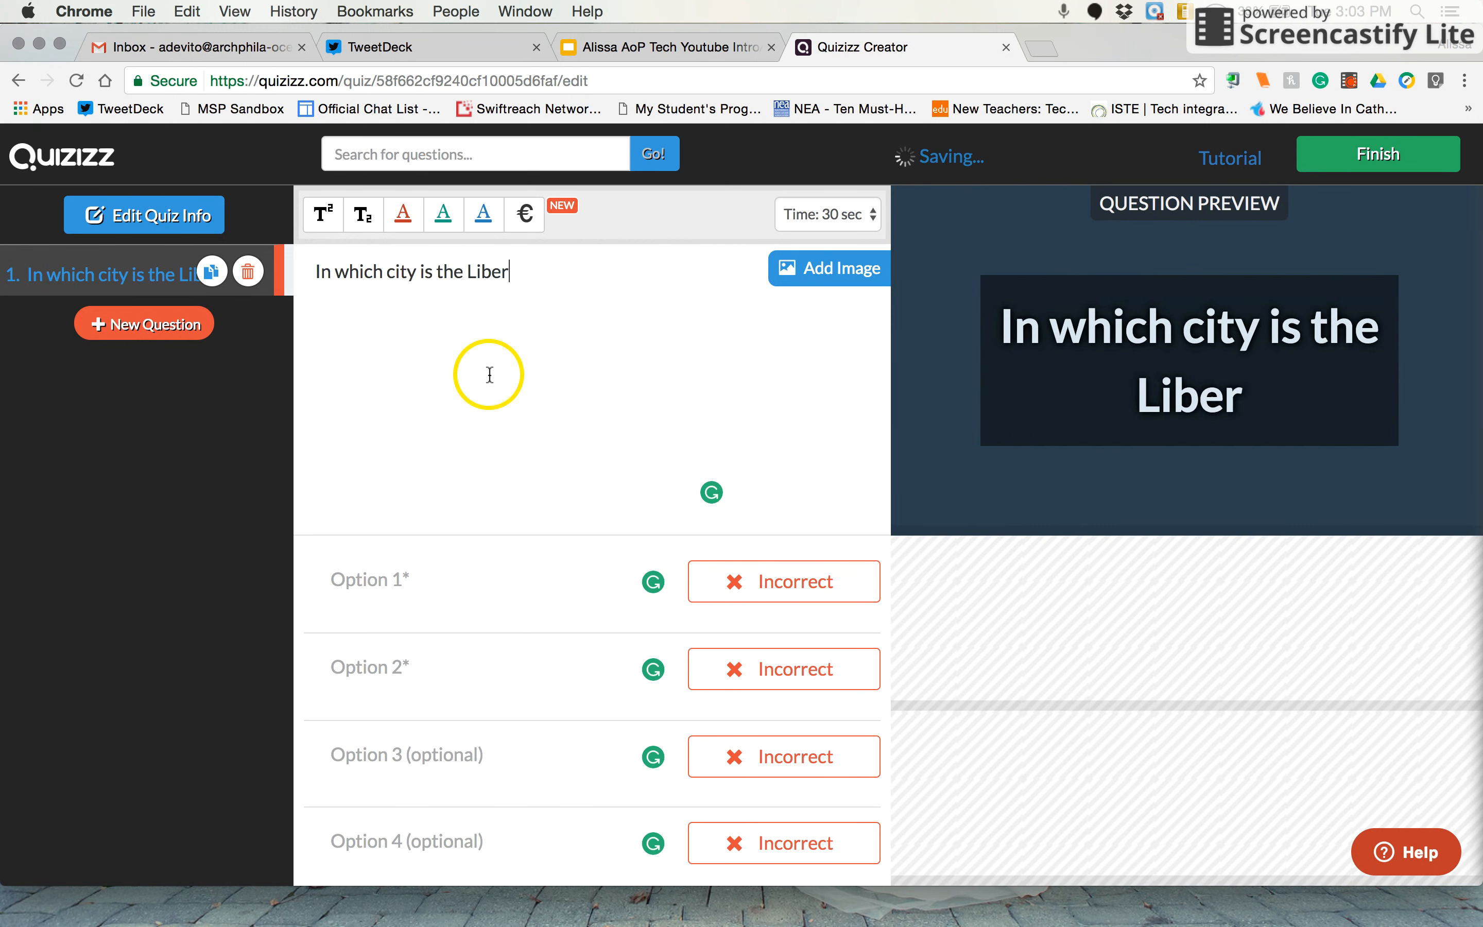
type("ty ")
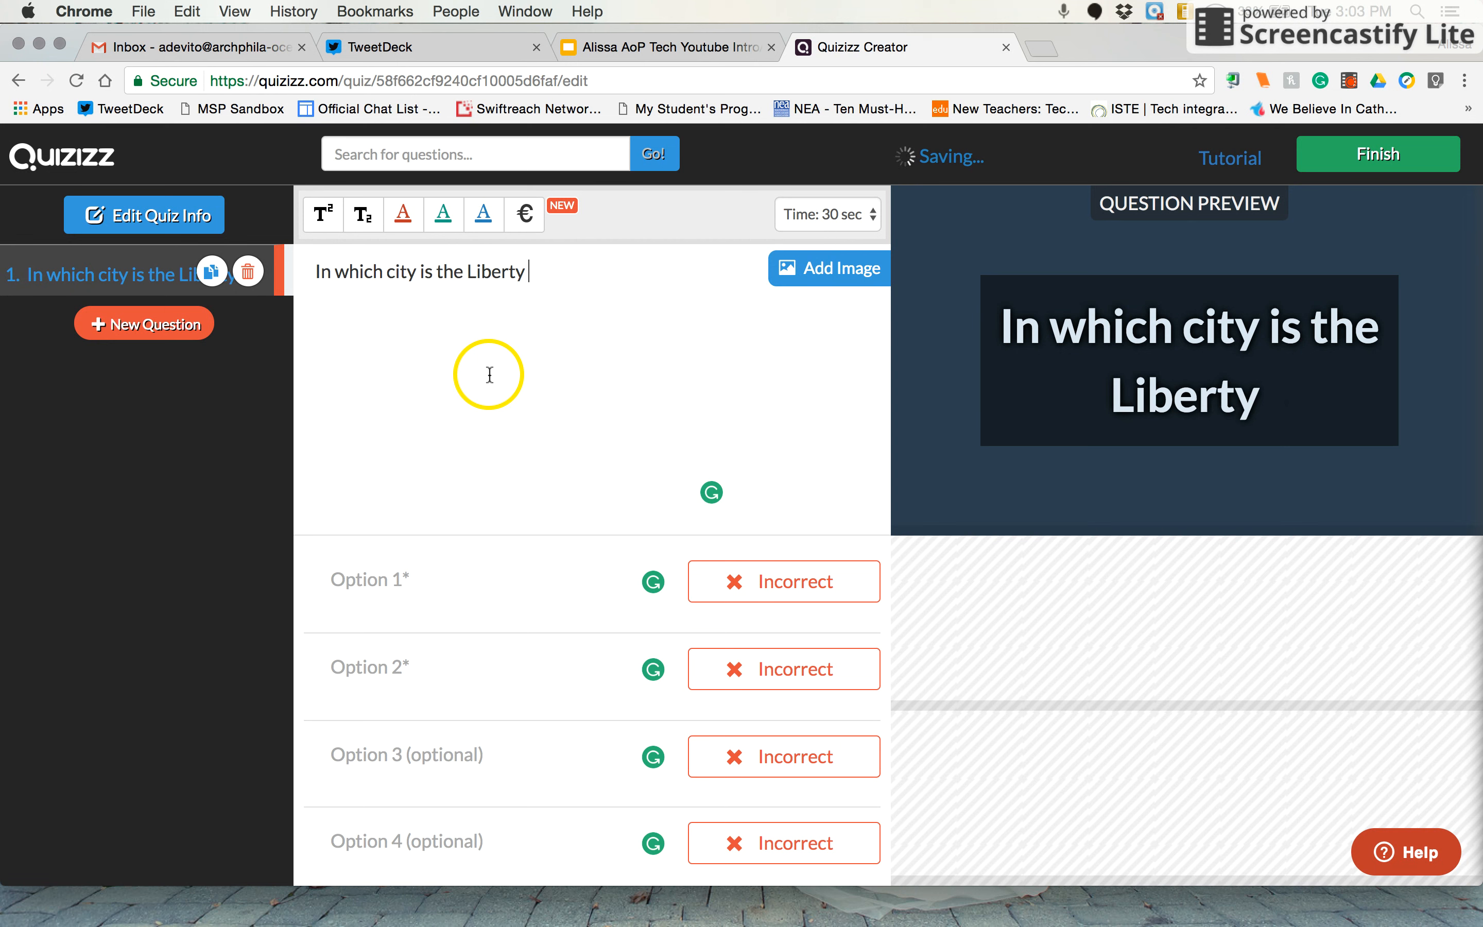
type("Bell loc")
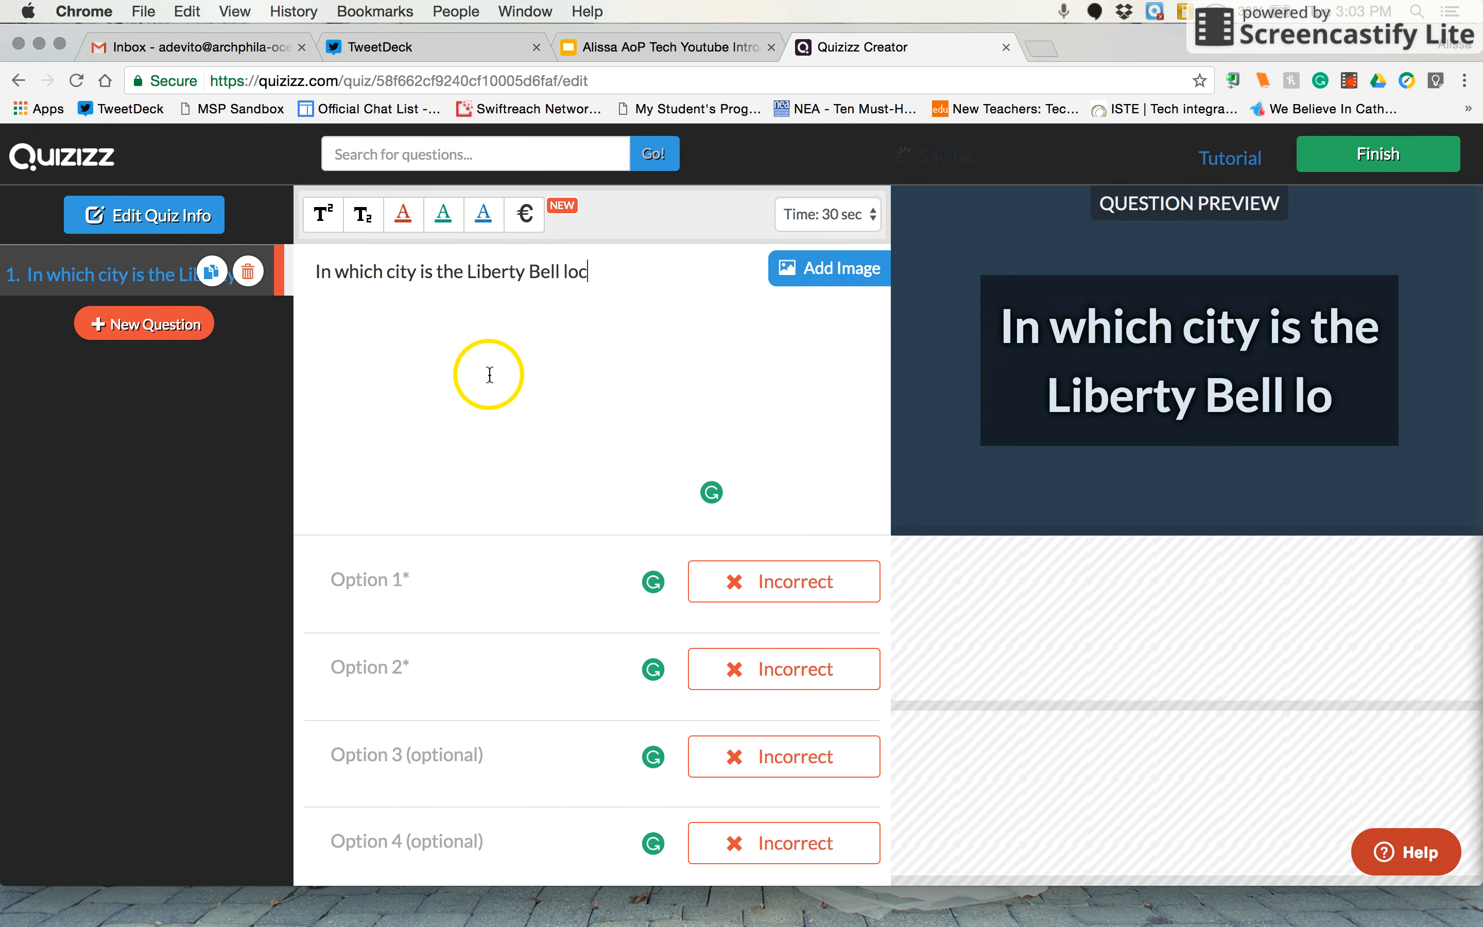
type("ated?")
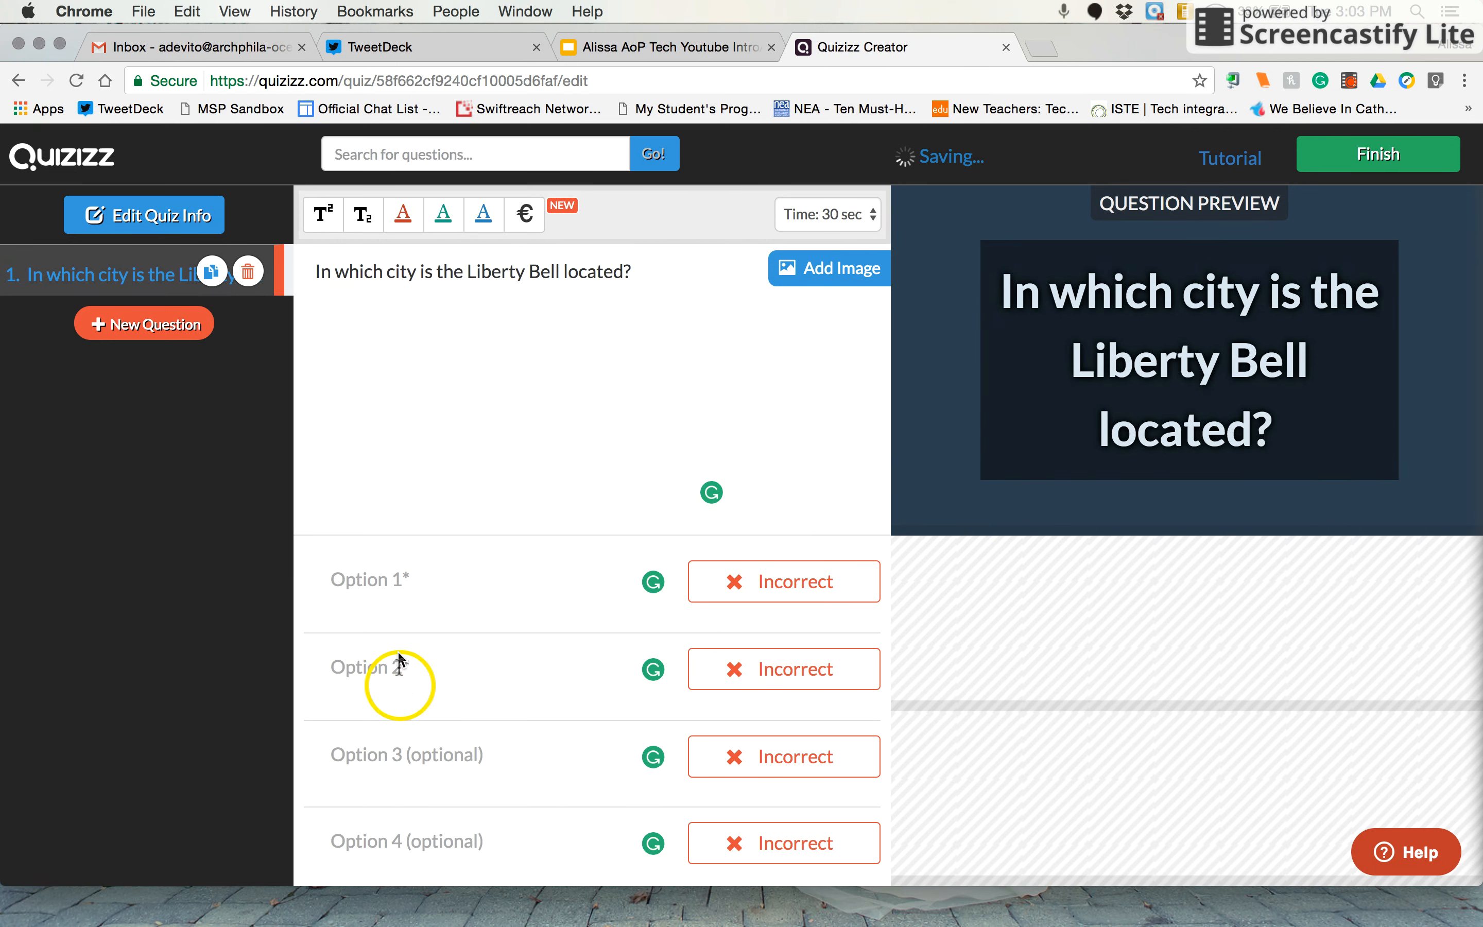
Fill the four answer options with Boston, New York, Chicago and Philadelphia, and mark Philadelphia as correct
left_click(392, 592)
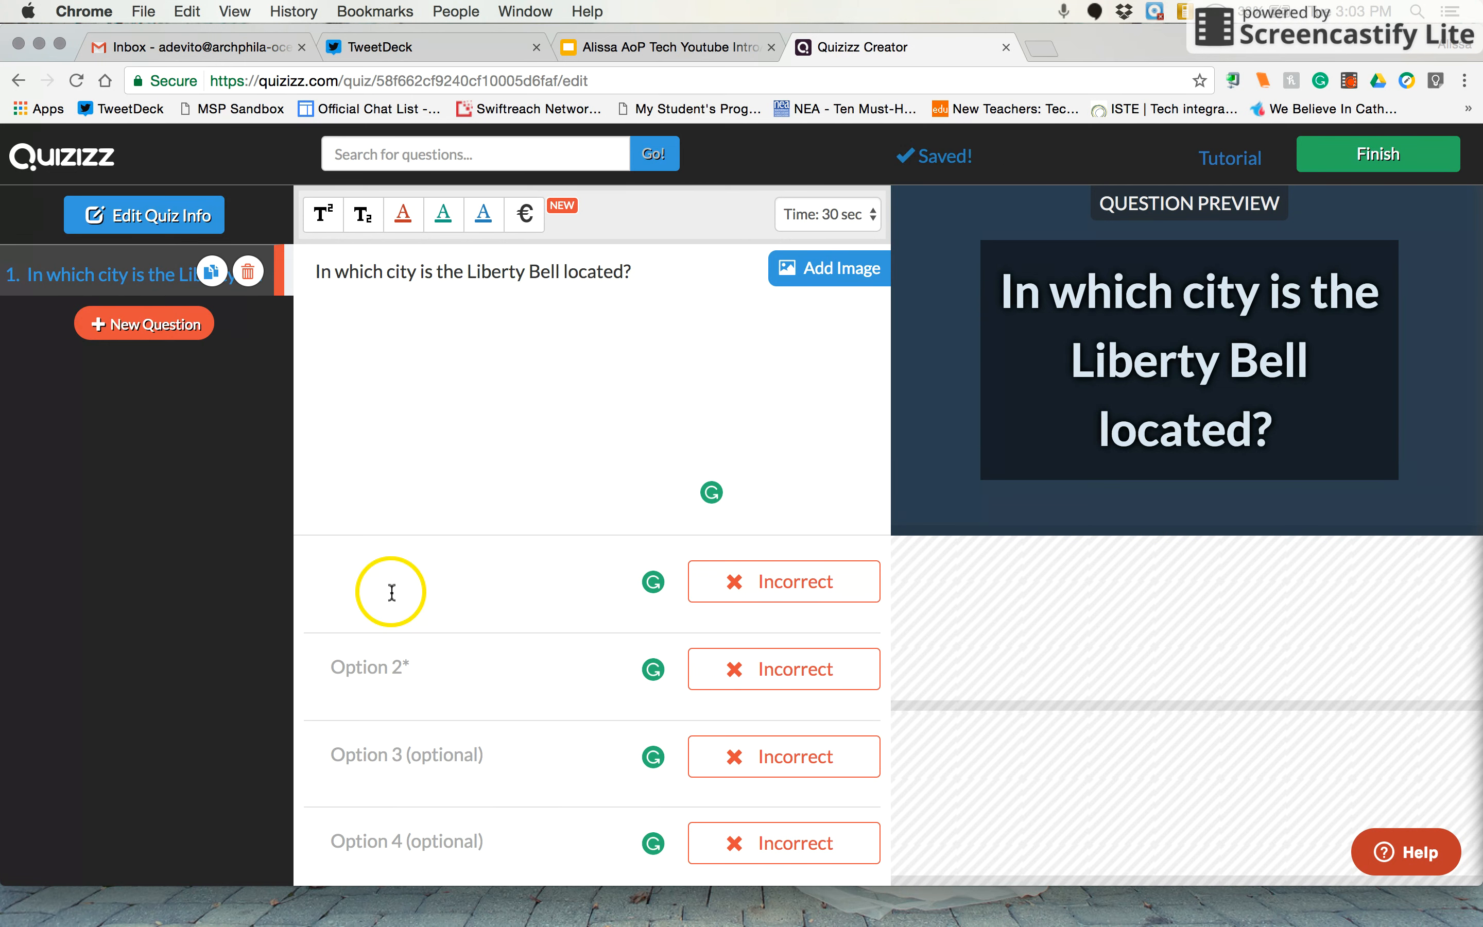
type("B")
type("N")
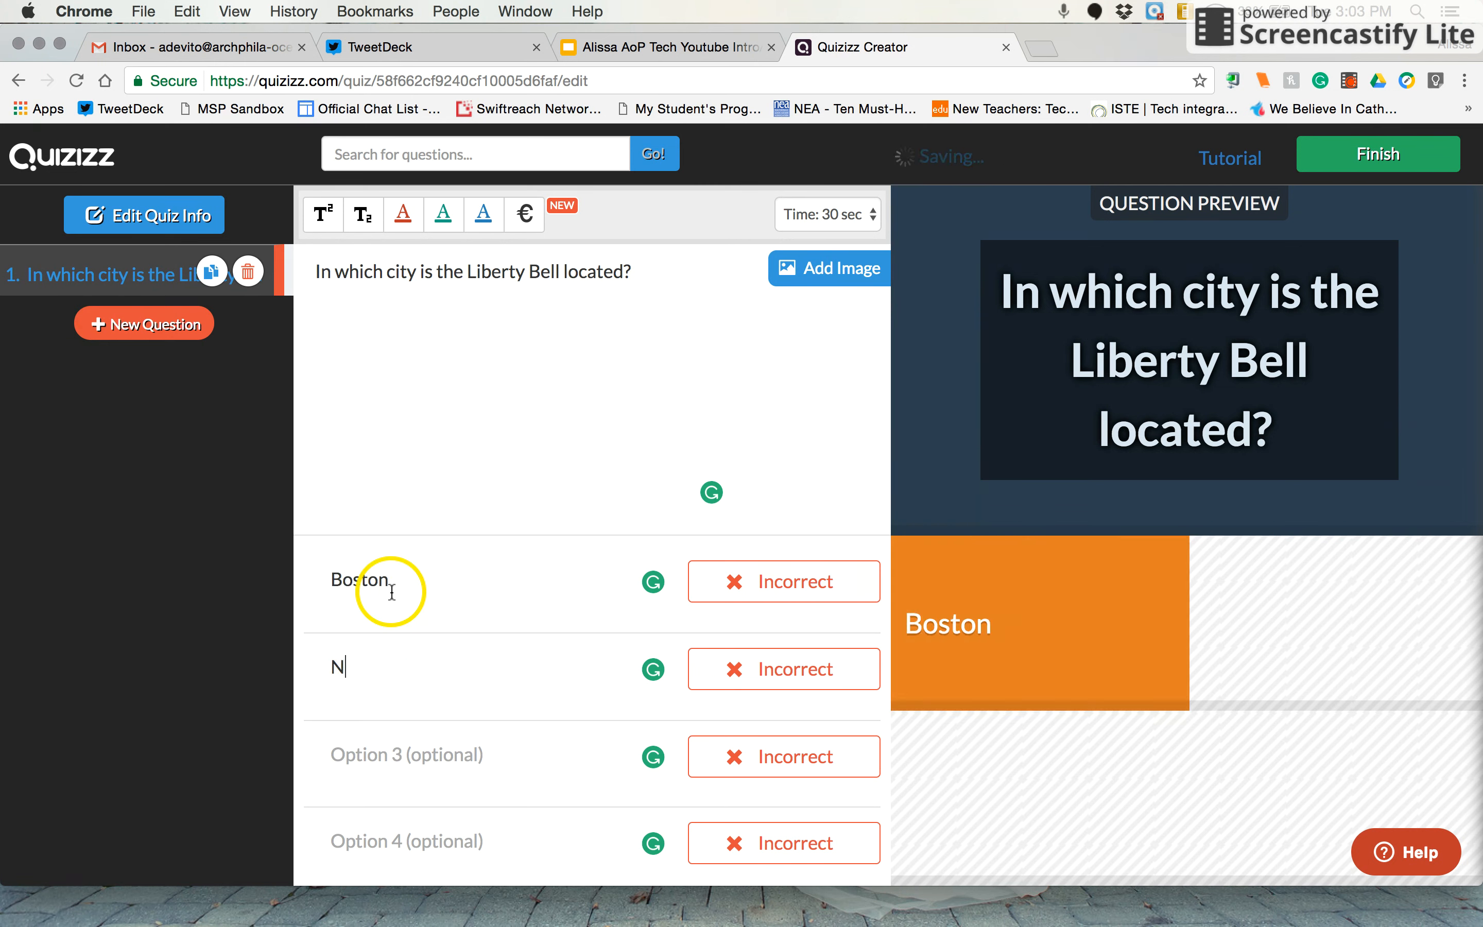
type("ew York")
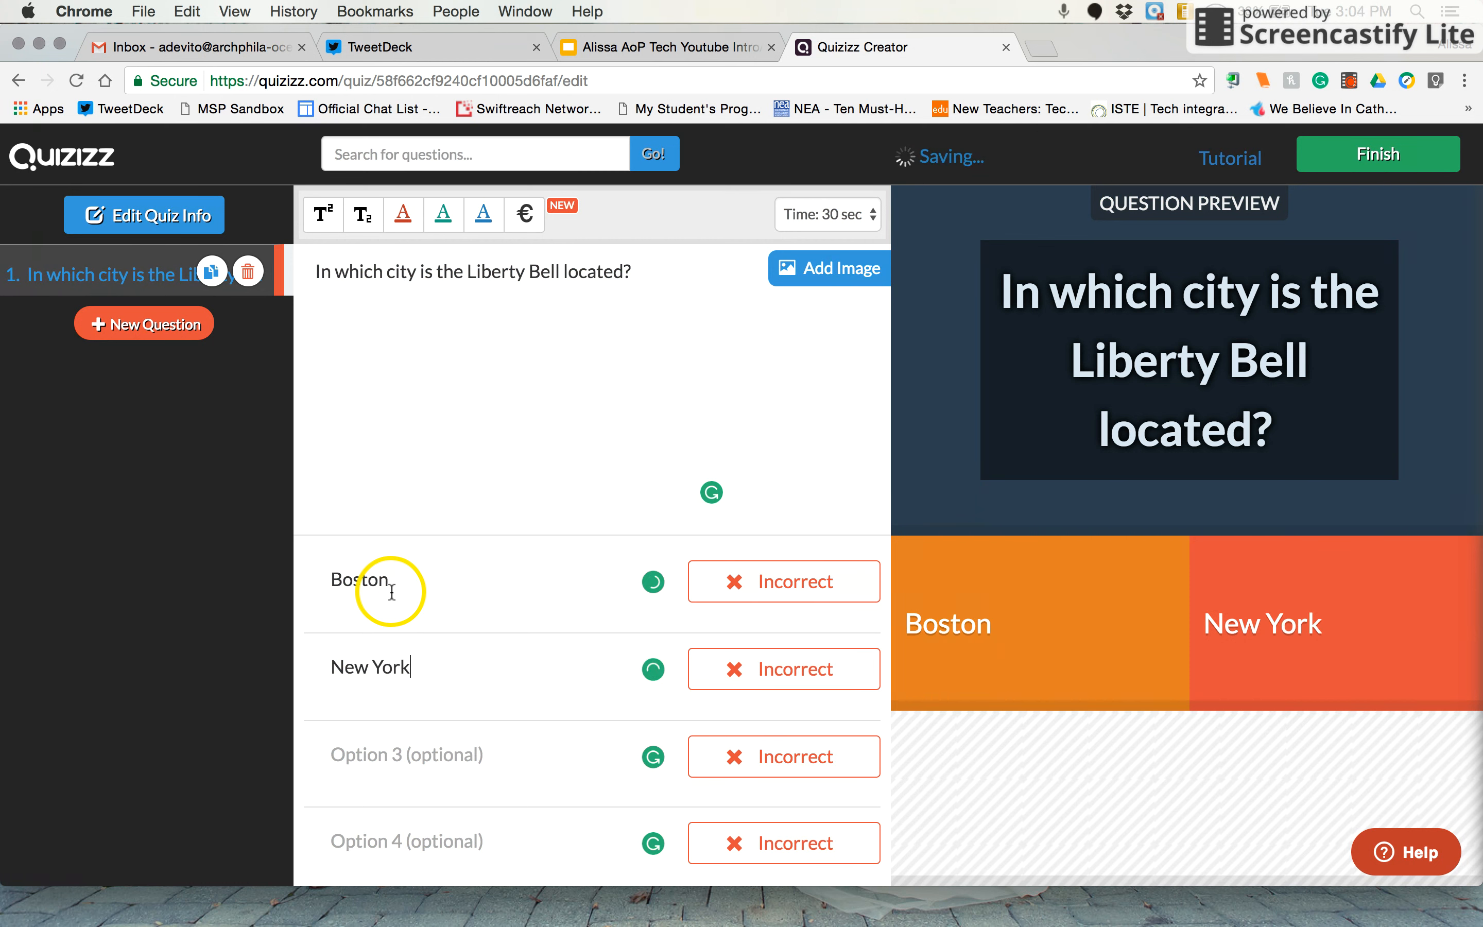
key("Tab")
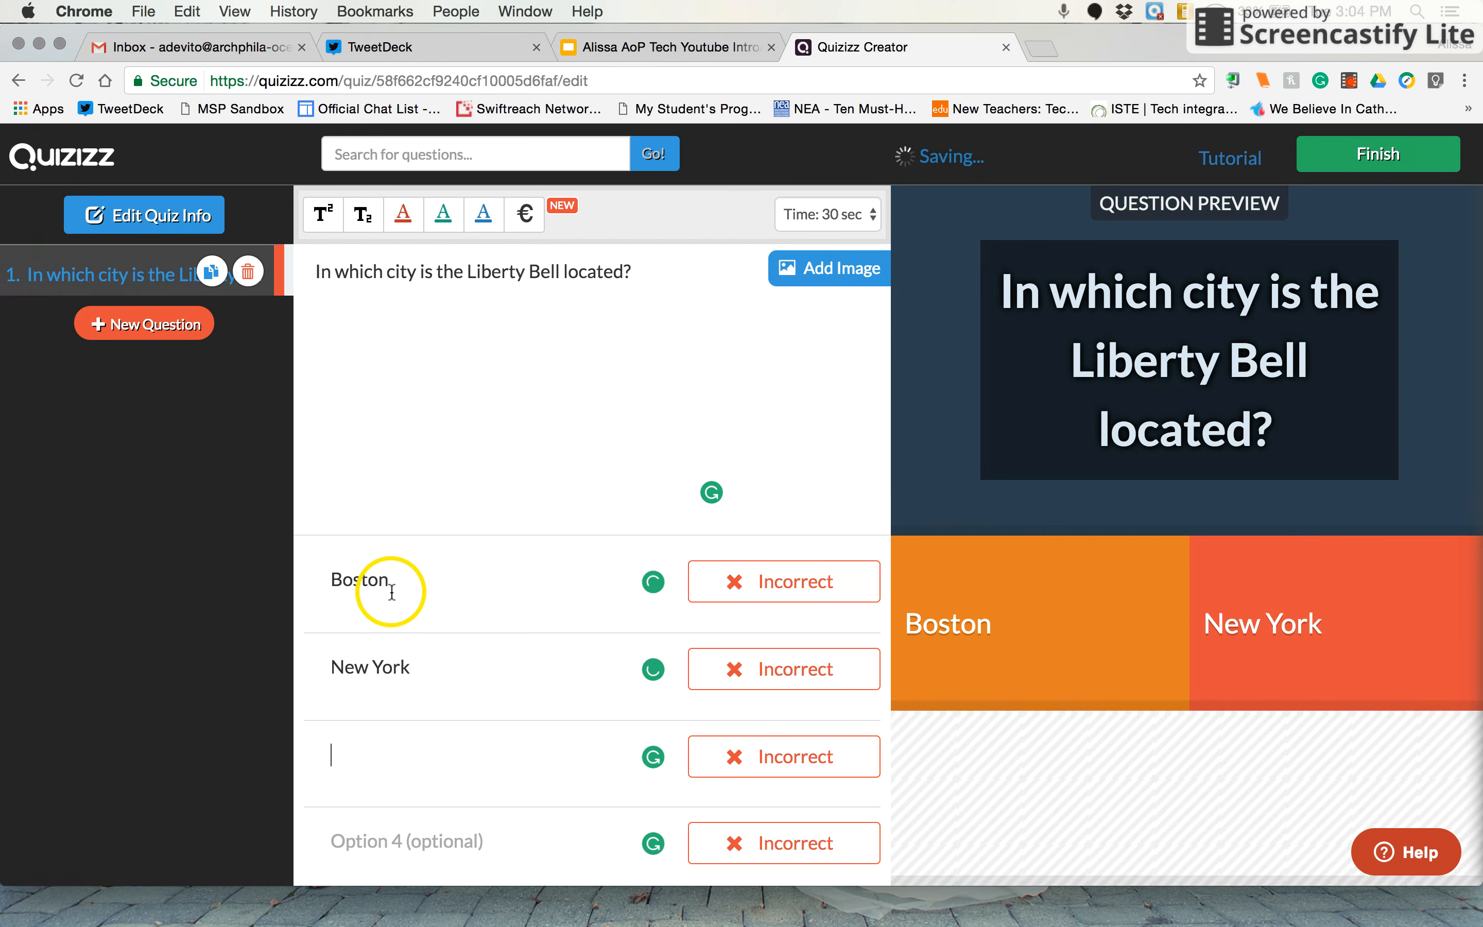
type("Chi")
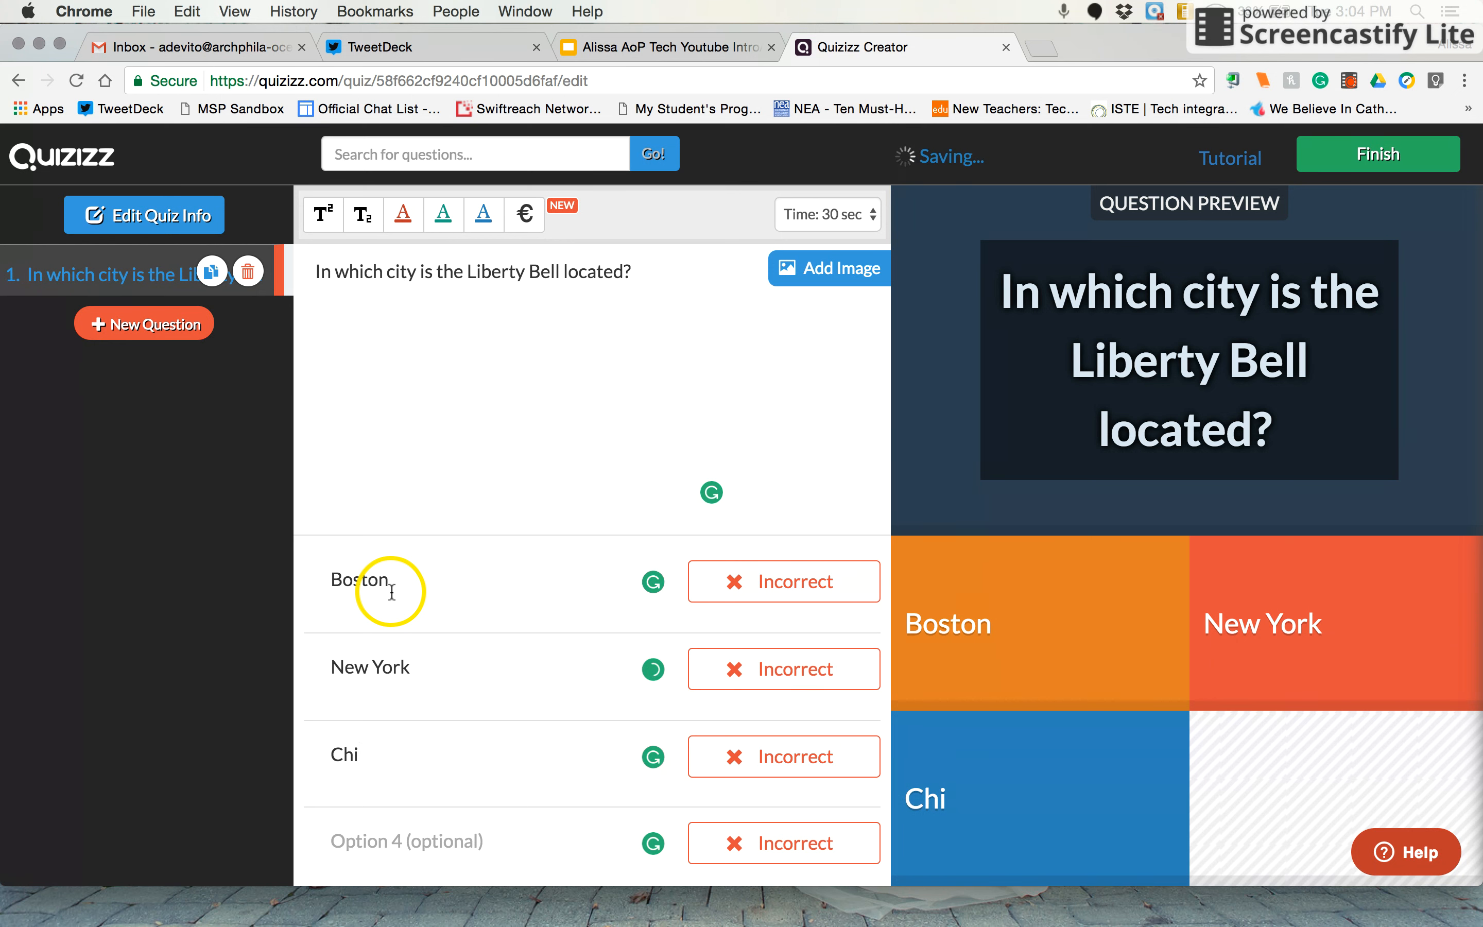
type("cago")
key("Tab")
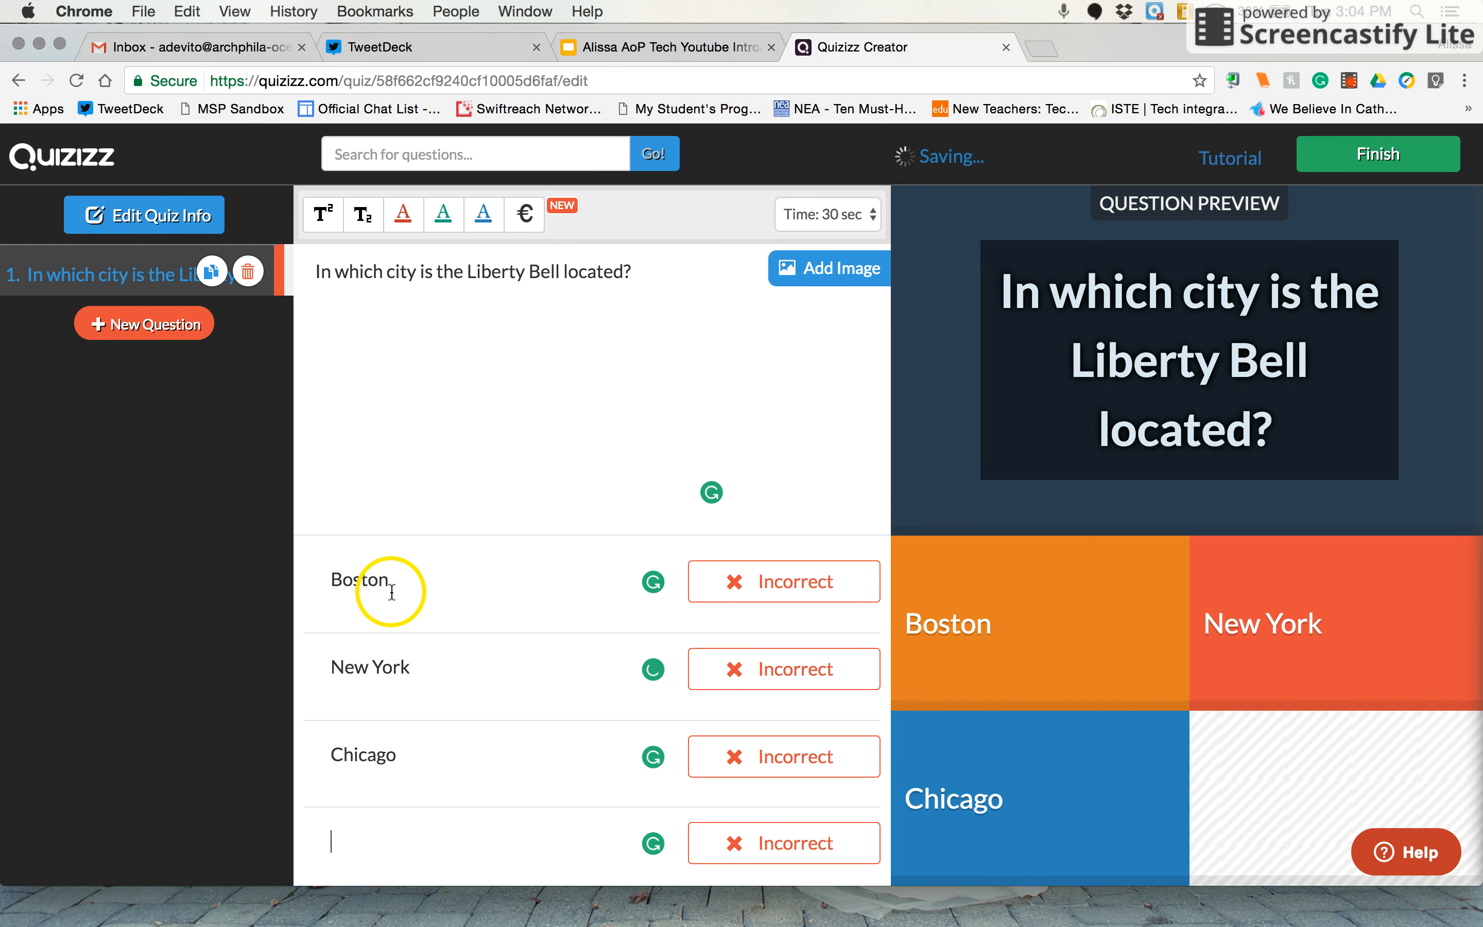
type("Philadelphia")
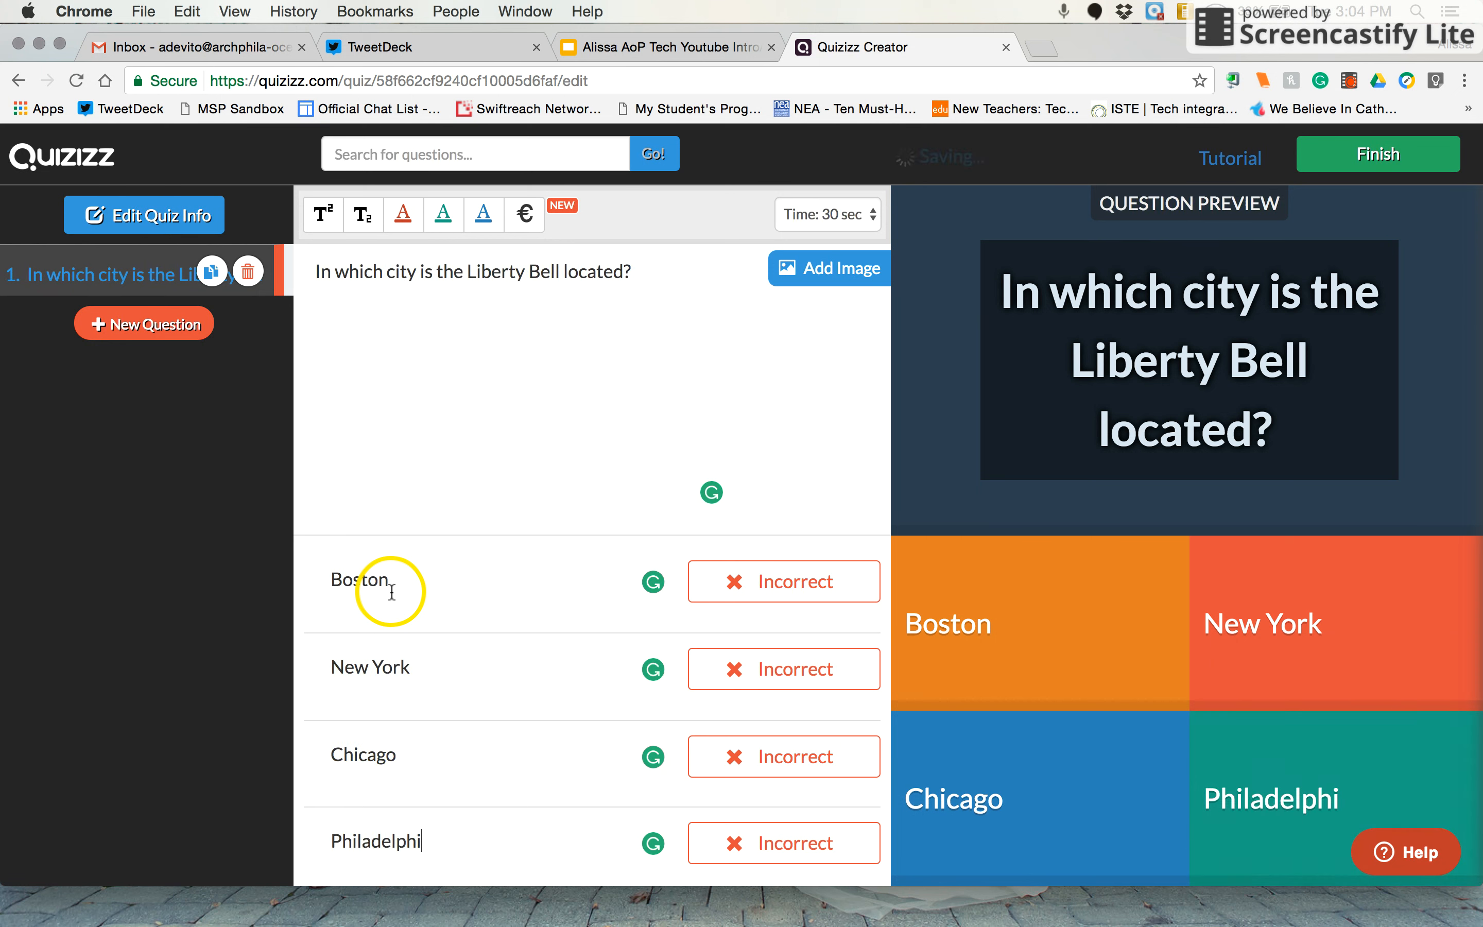
left_click(802, 849)
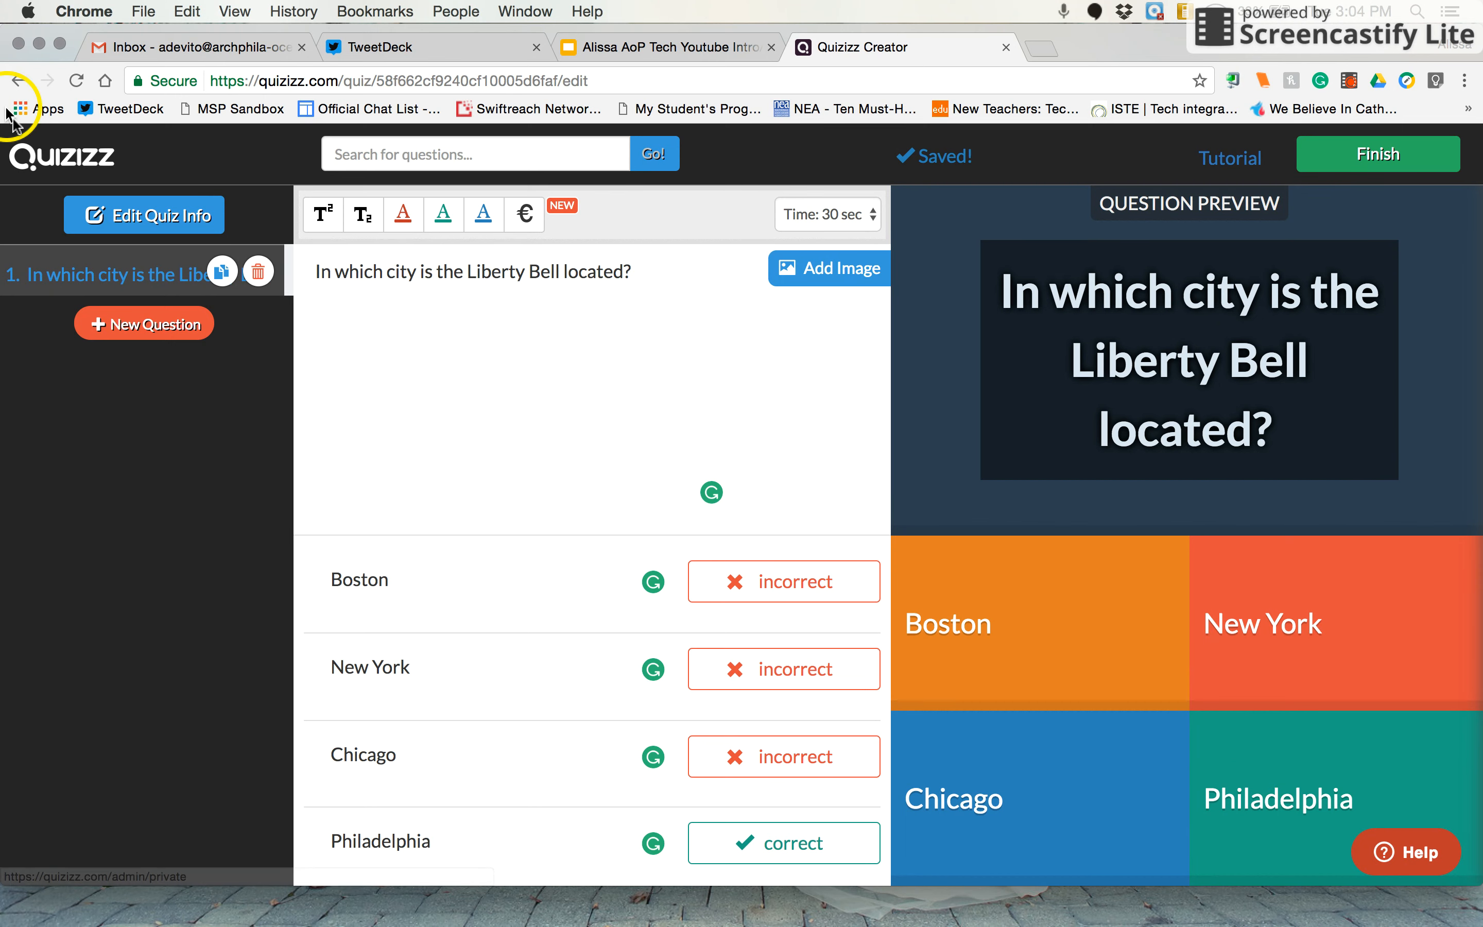
Leave the quiz editor and view the list of your own quizzes
left_click(14, 83)
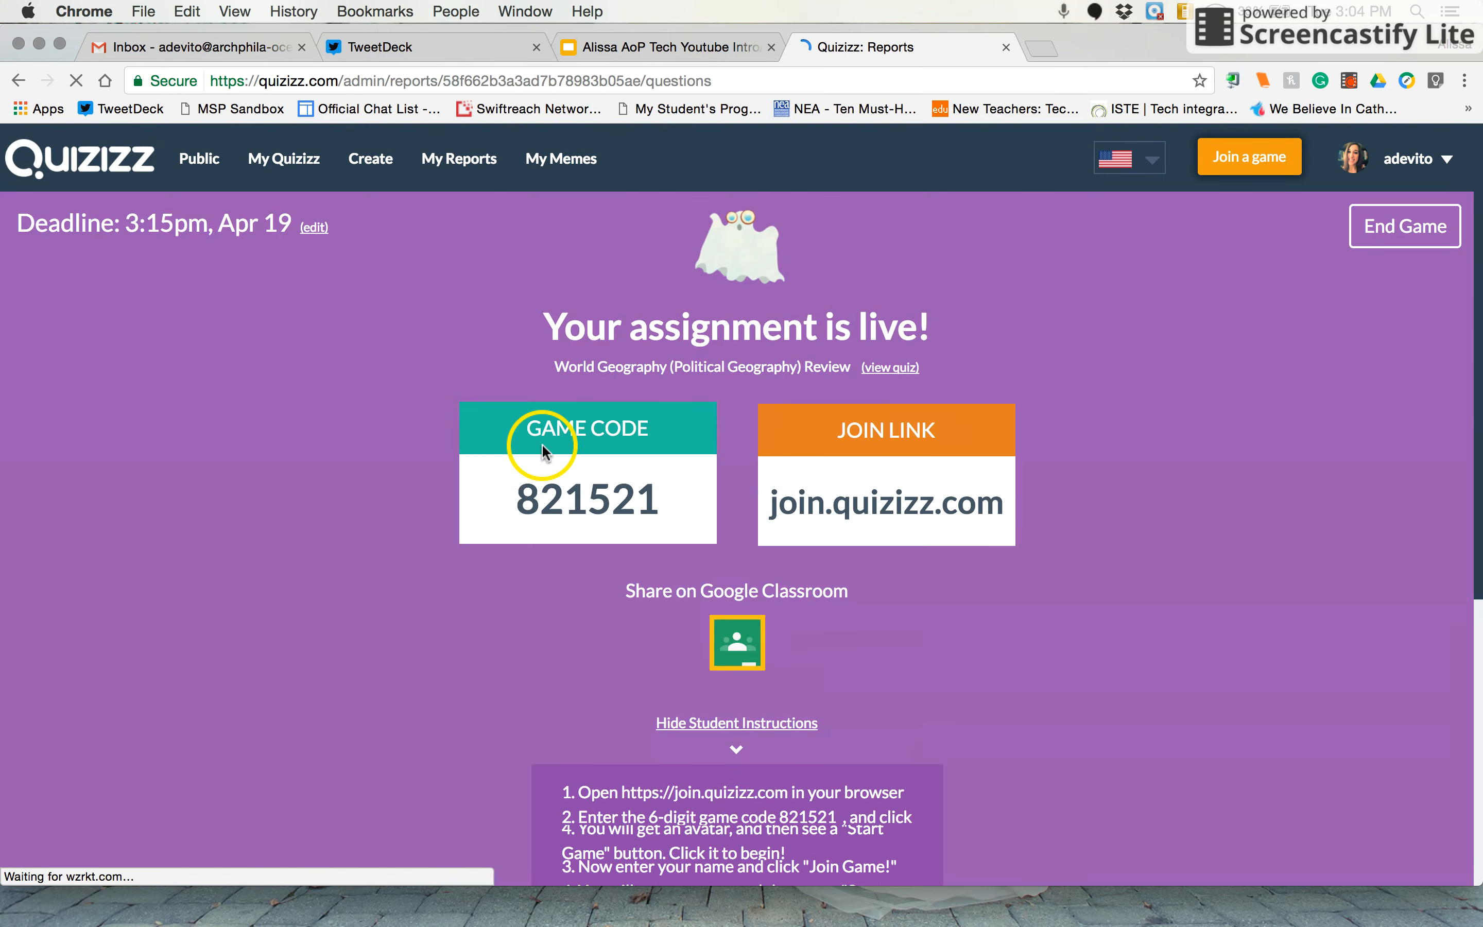
left_click(300, 165)
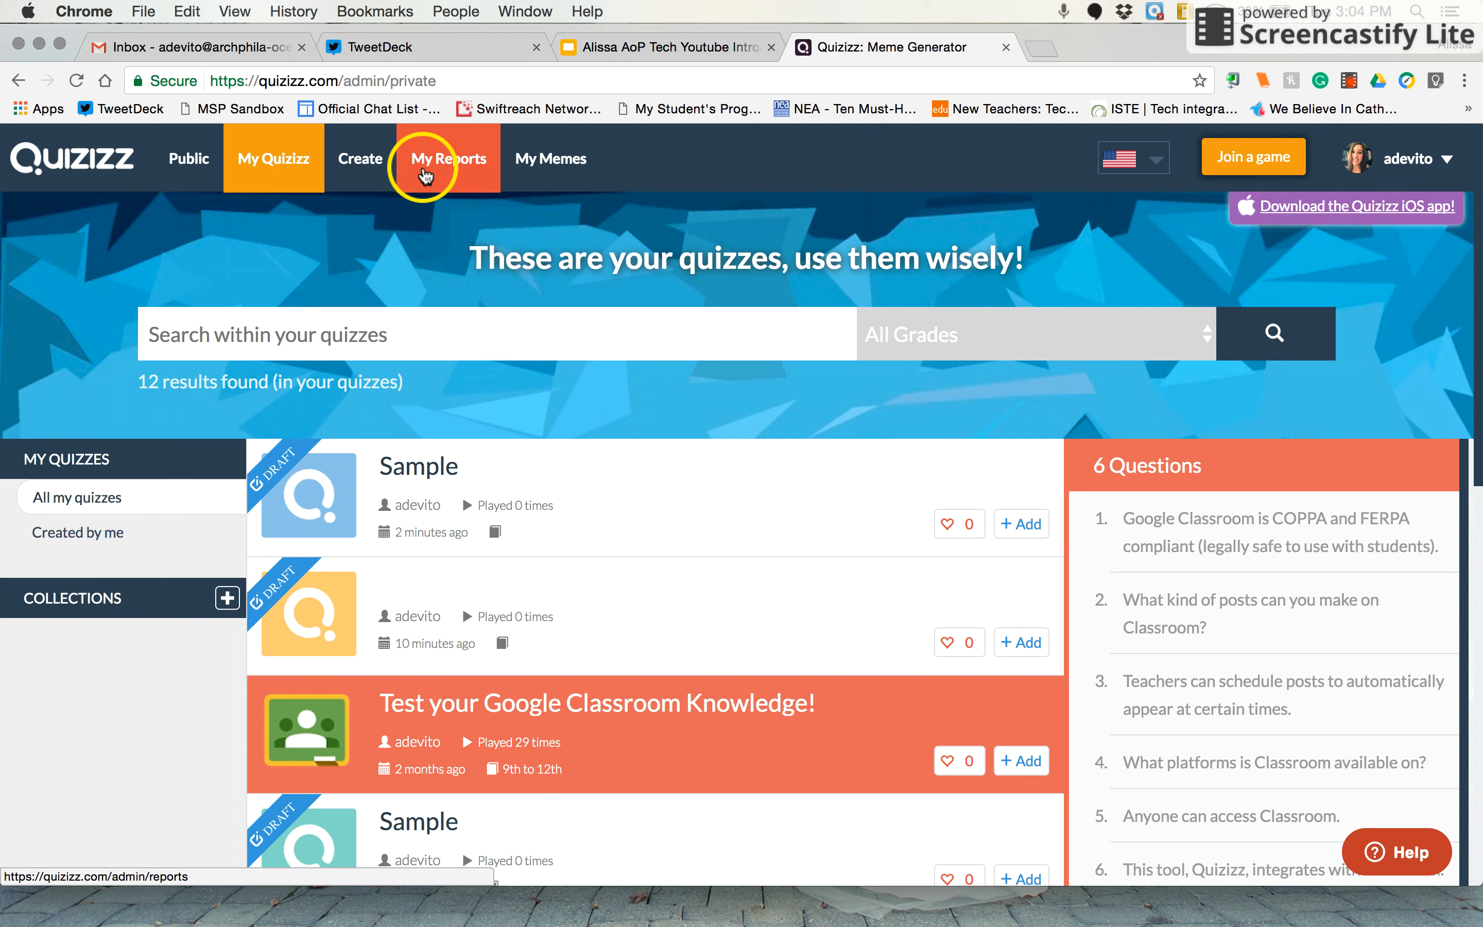
Check the running and completed quiz reports, and examine the per-question results of the most recent "Test your Google Classroom Knowledge!" session
left_click(424, 176)
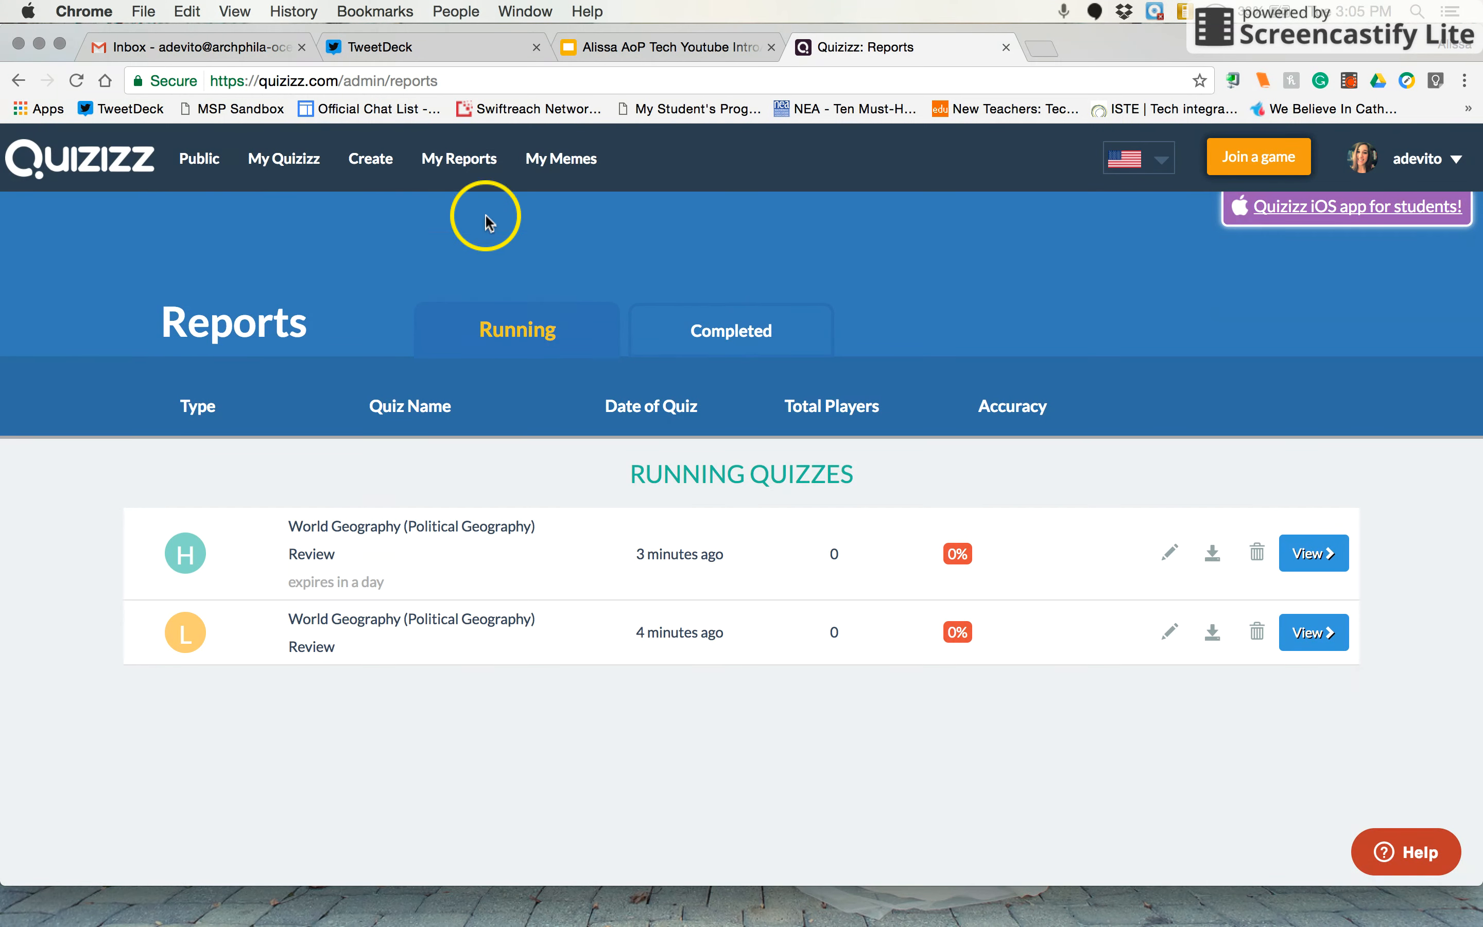
left_click(742, 335)
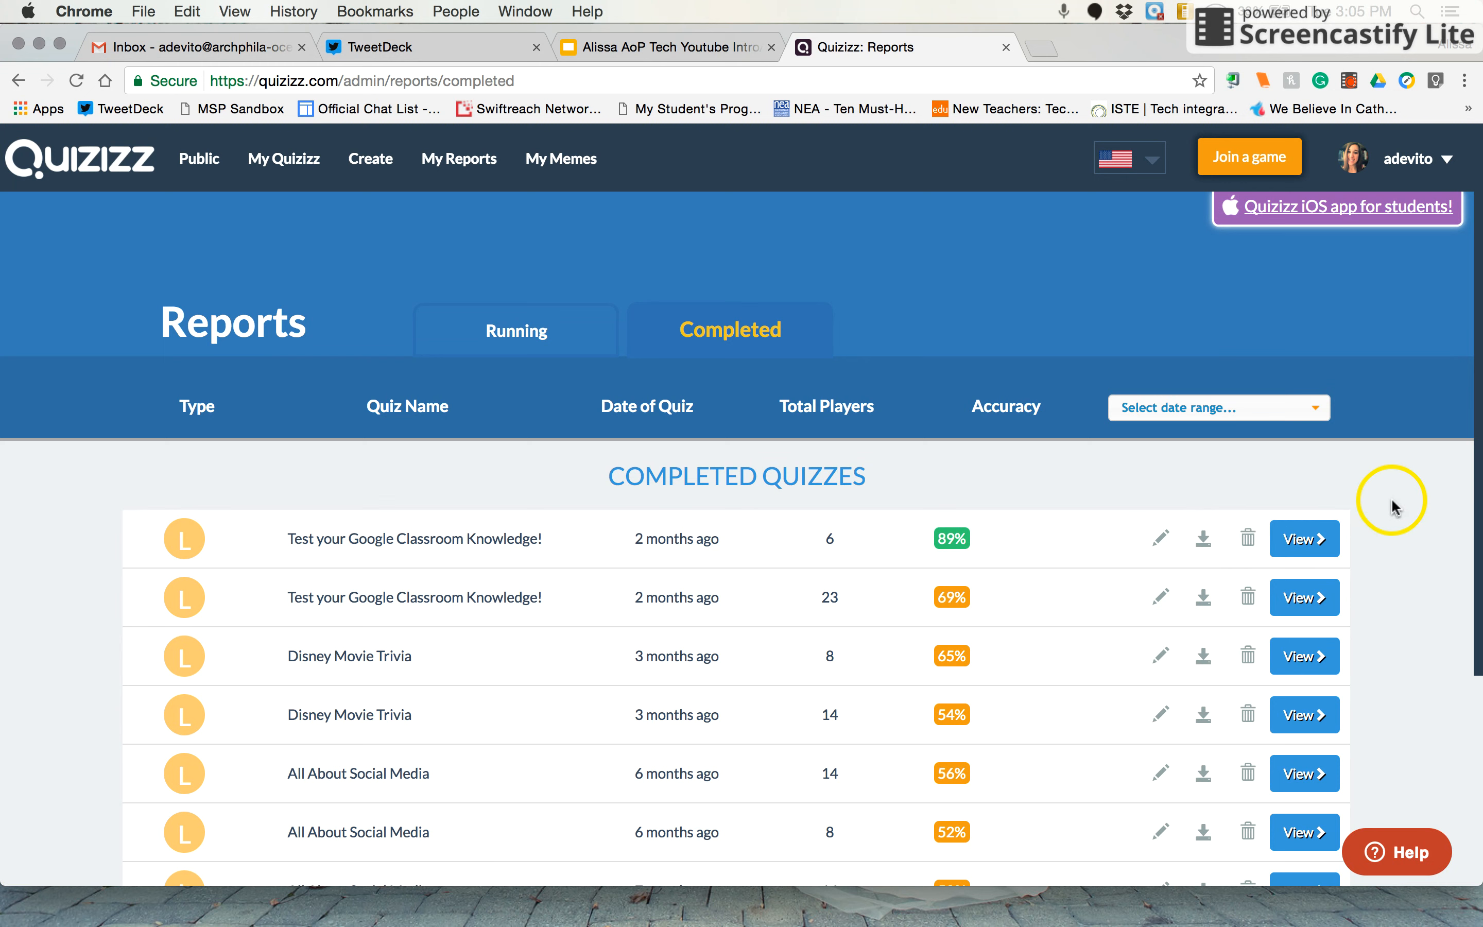
left_click(1299, 550)
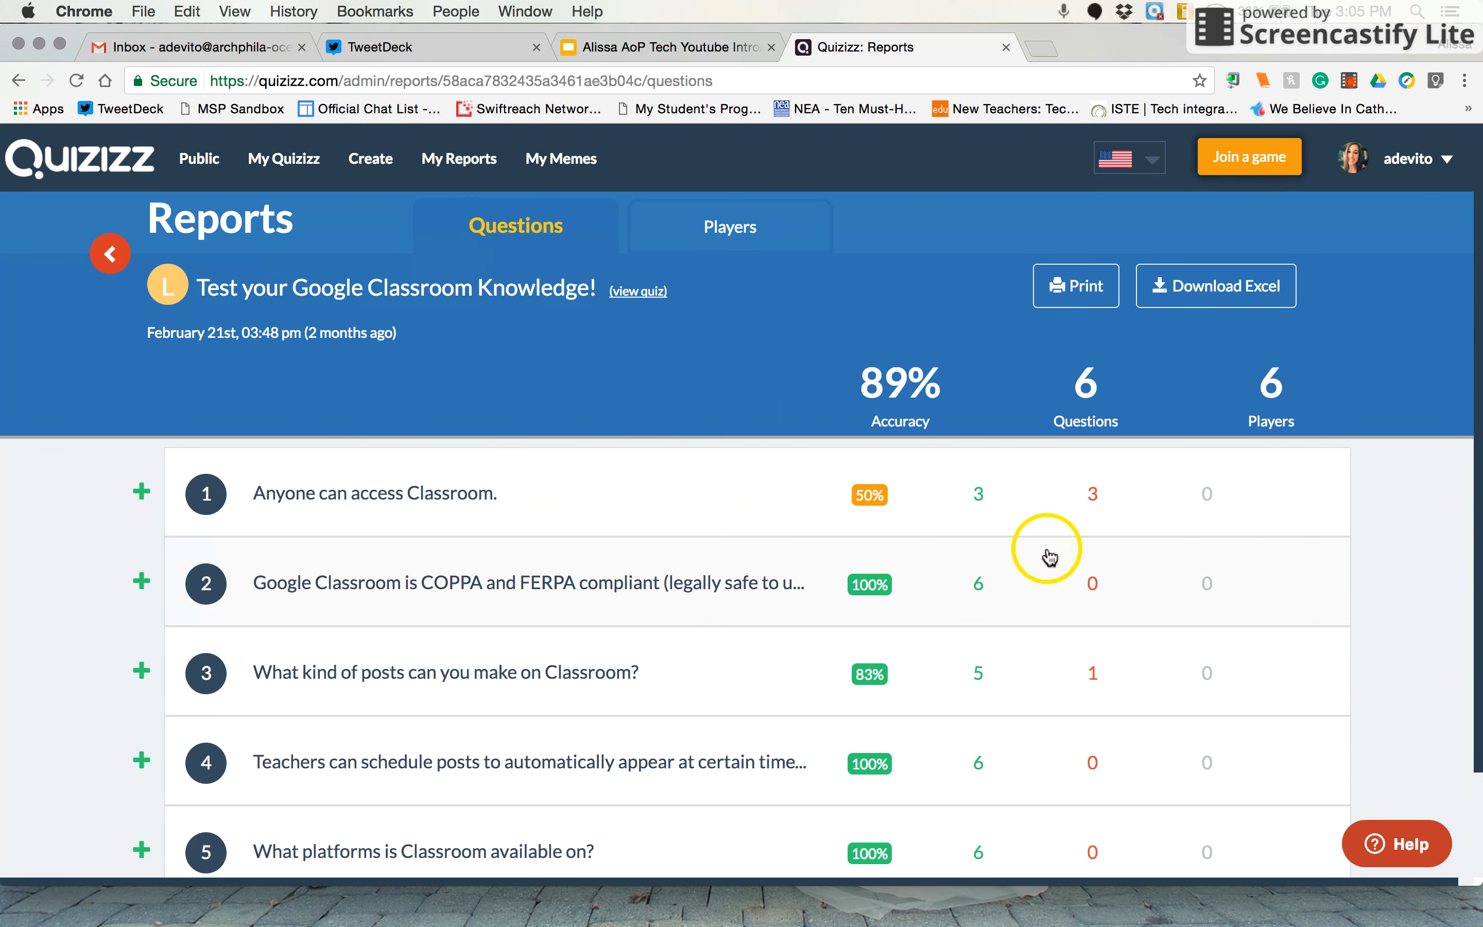
scroll(1042, 563, "down", 2)
scroll(1035, 573, "up", 2)
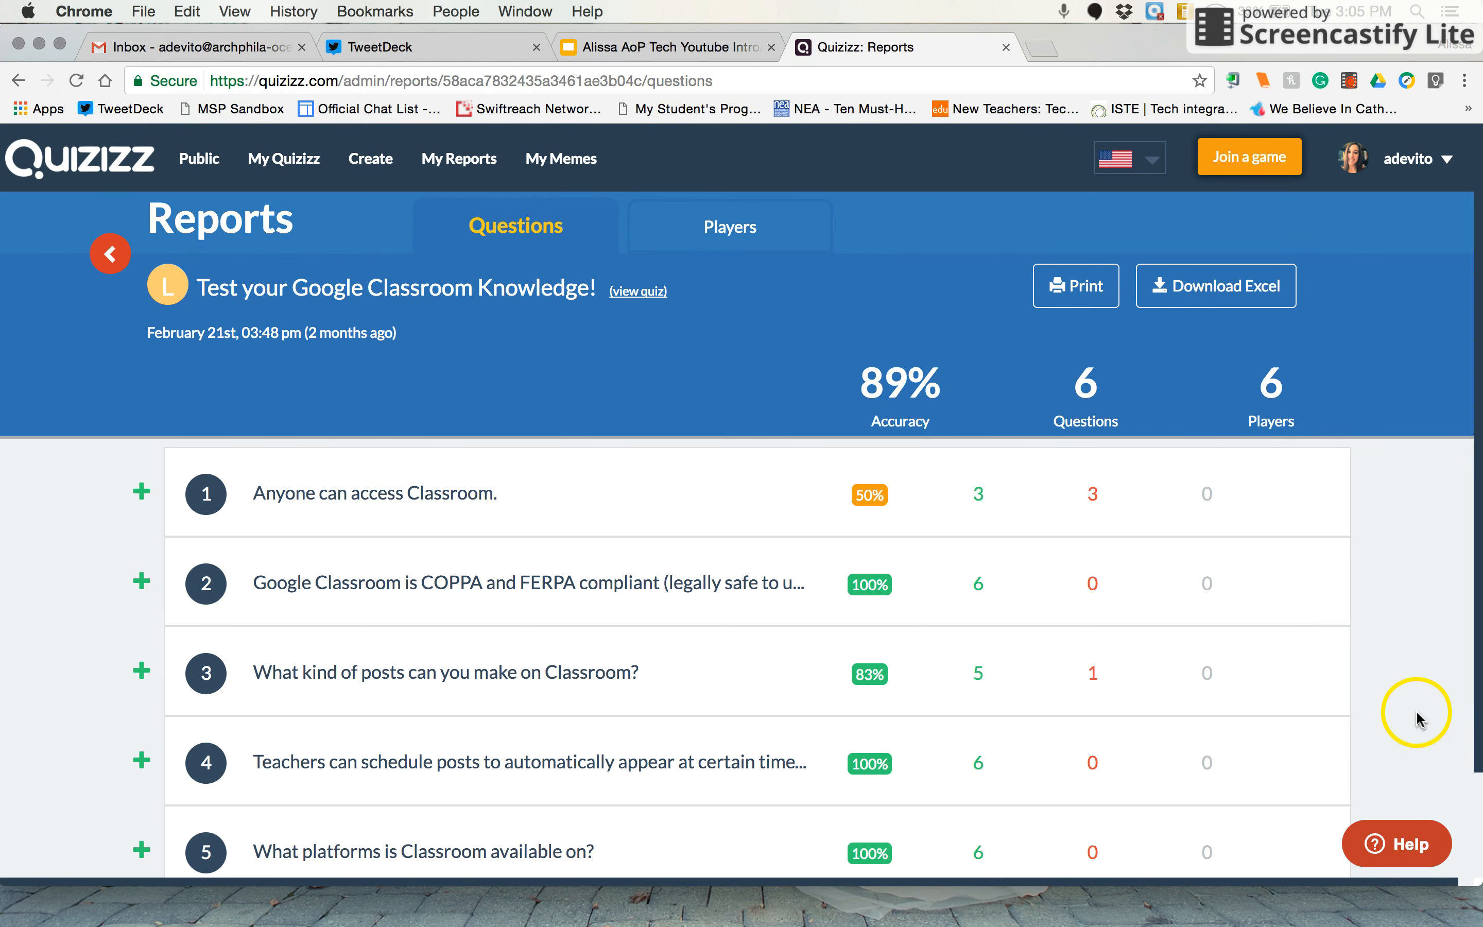
Switch to the Google Slides presentation "Web Tool Review: Quizizz"
left_click(605, 52)
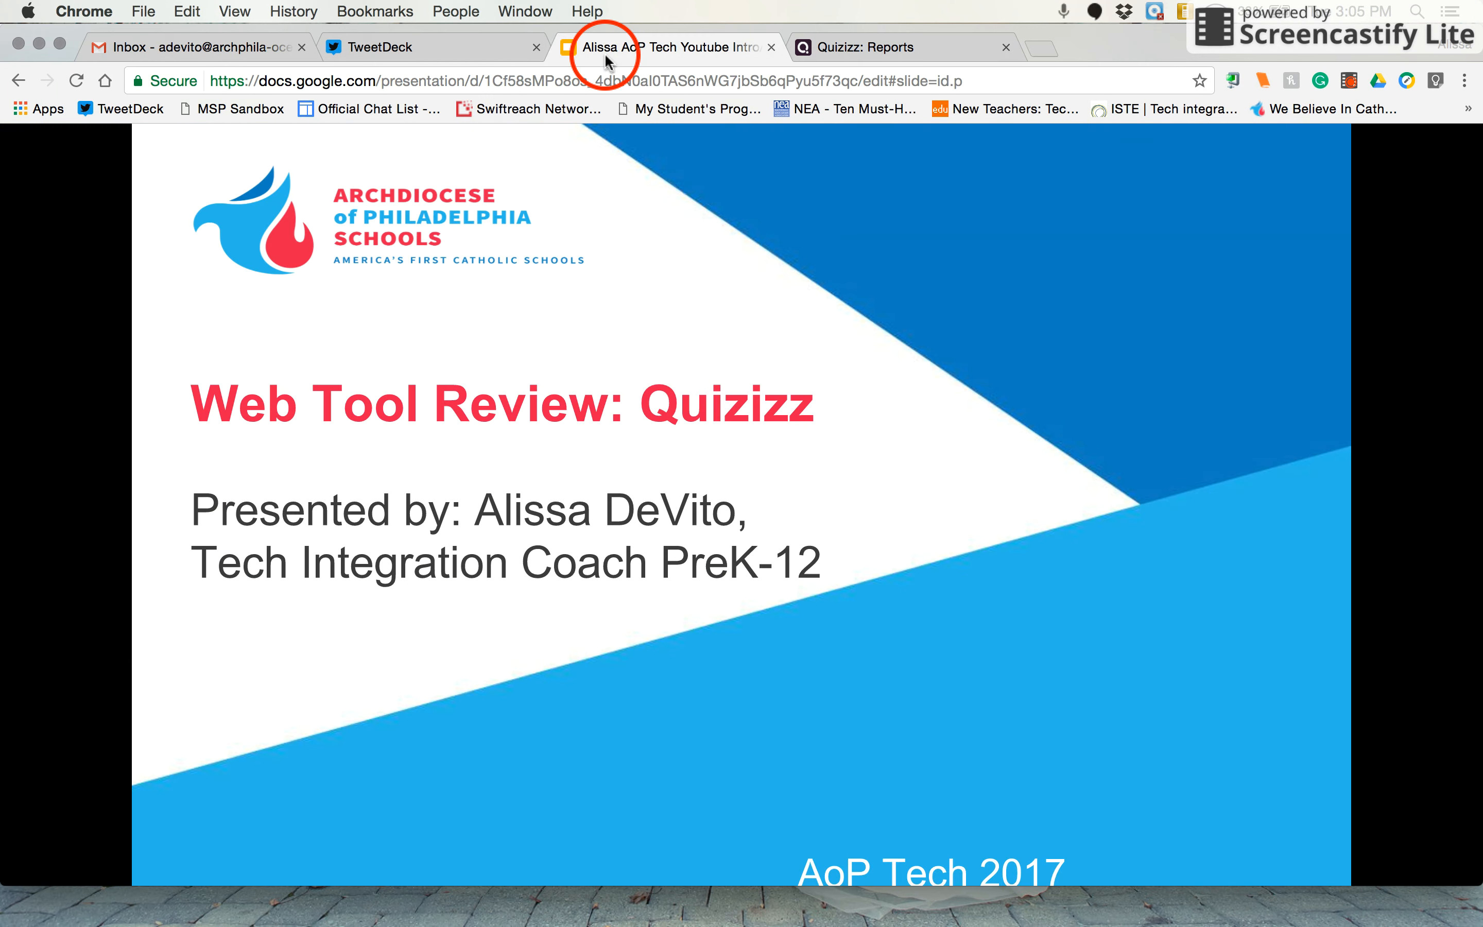